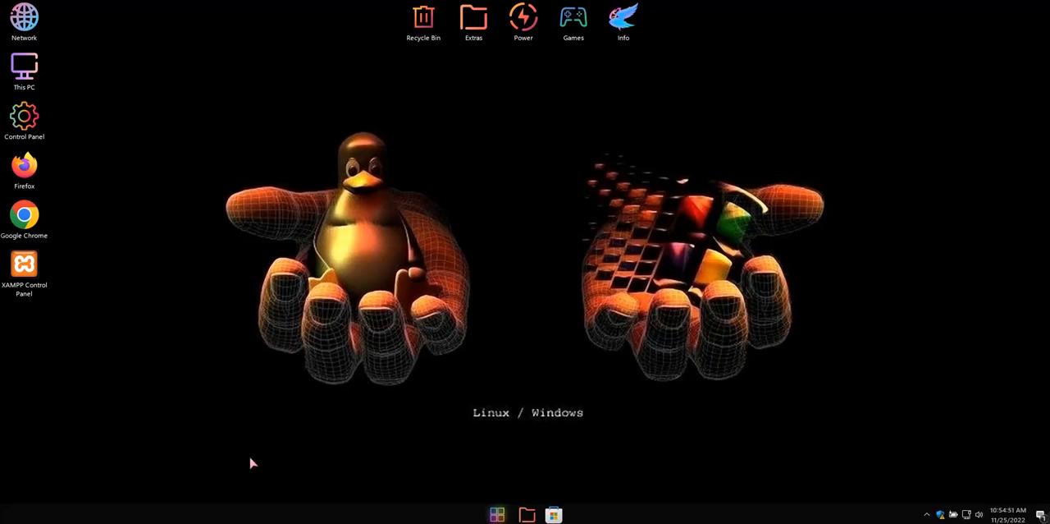
Open Google Chrome, go to wordpress.org and open the Get WordPress download page
double_click(22, 219)
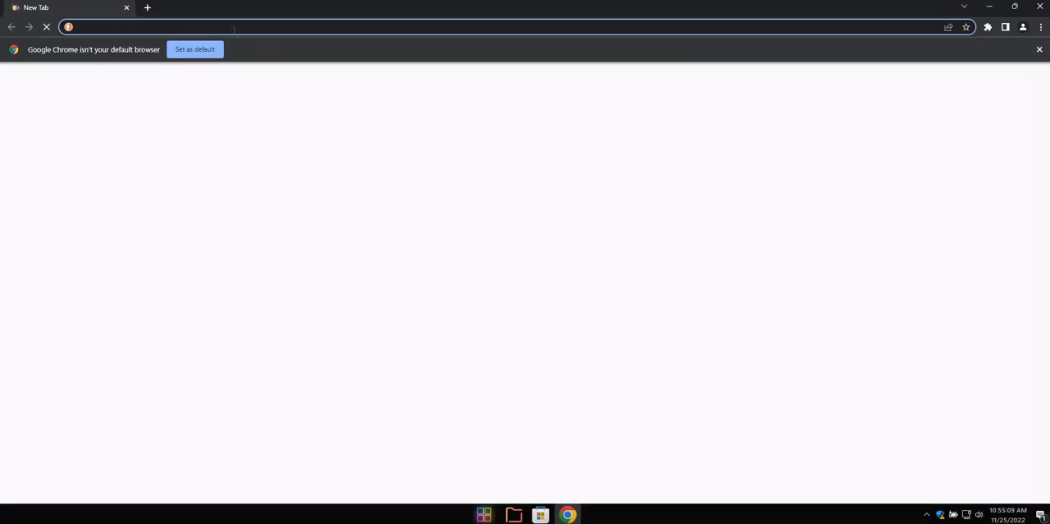
left_click(236, 29)
type("wordpress.org")
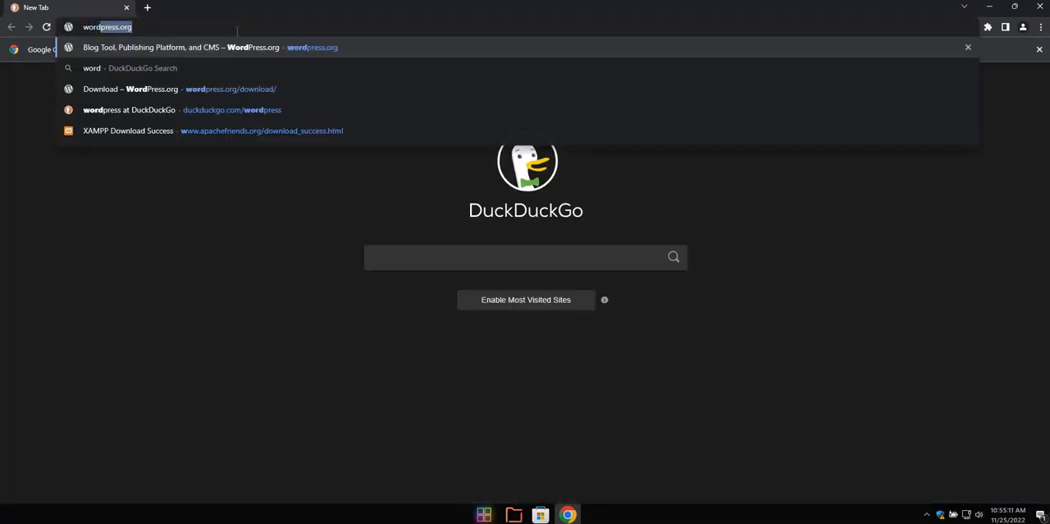
key("Return")
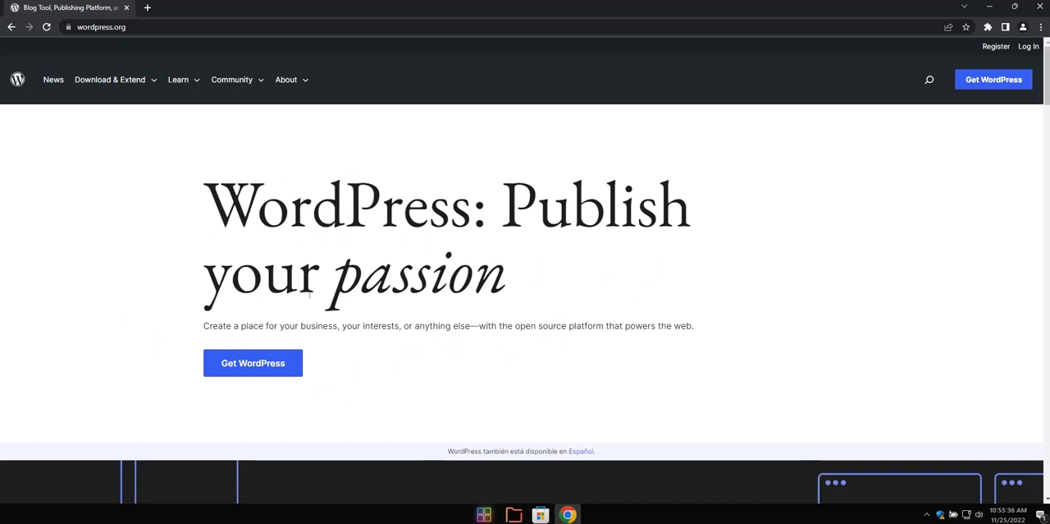
left_click(248, 369)
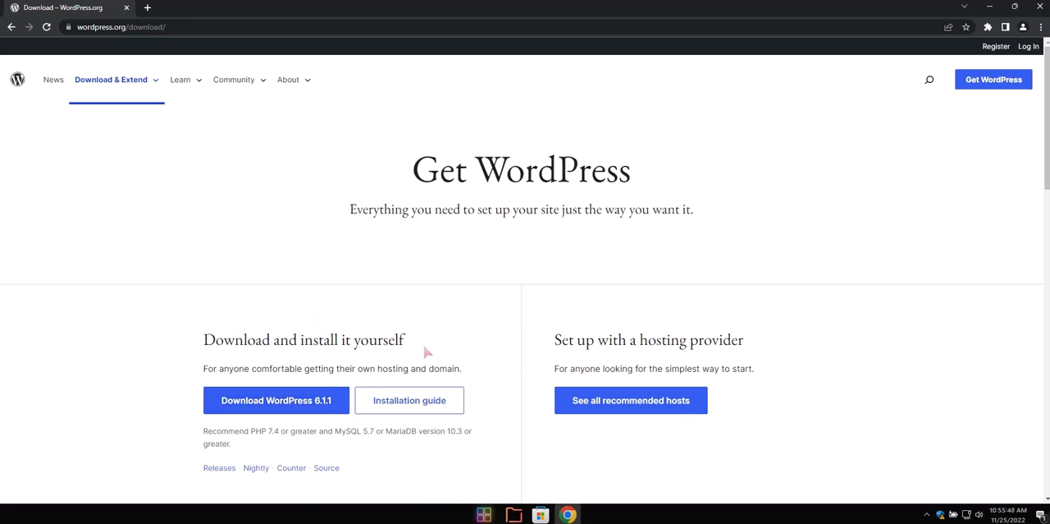
Start the WordPress 6.1.1 download and dismiss the thank-you message
scroll(373, 360, "down", 2)
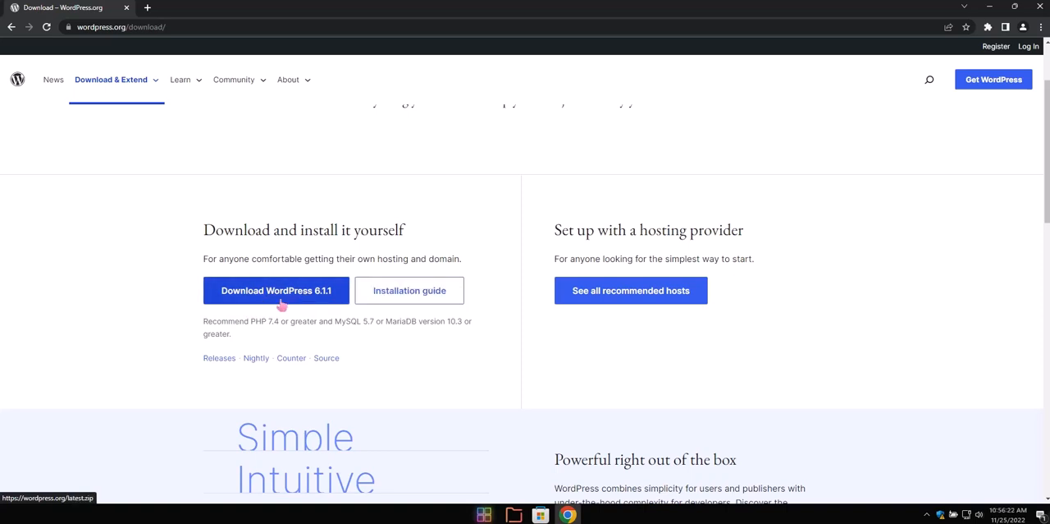
left_click(297, 300)
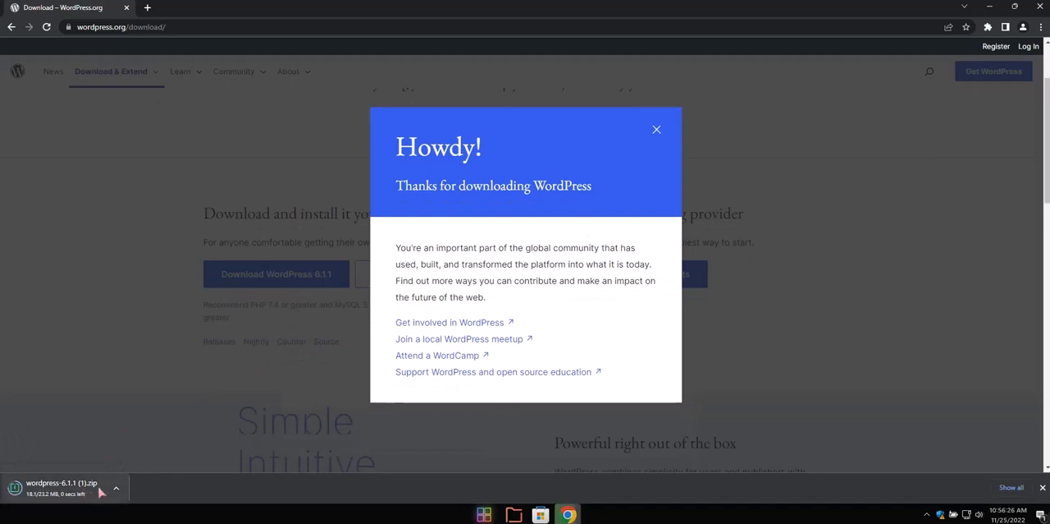
left_click(656, 131)
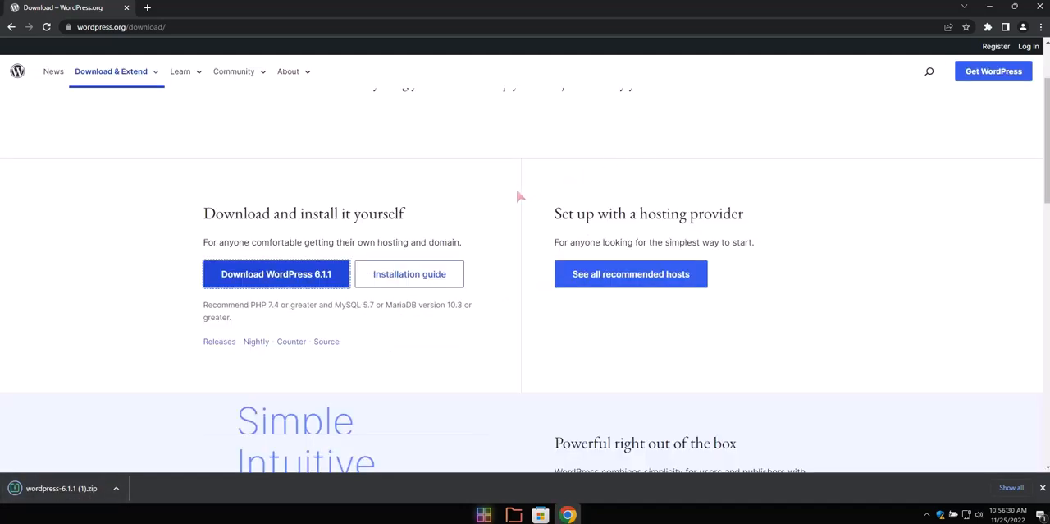
Cancel the running wordpress-6.1.1 (1).zip download and close the browser
left_click(116, 491)
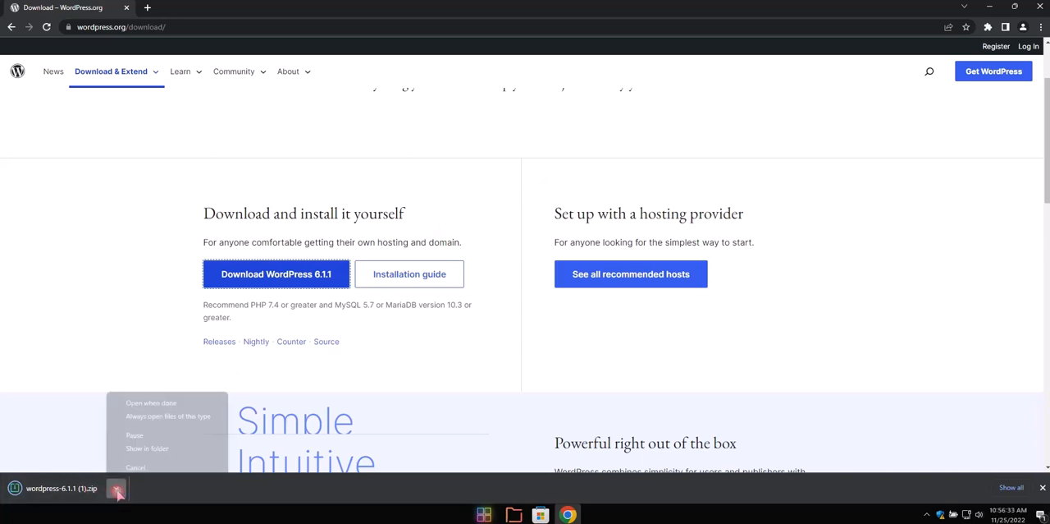
left_click(154, 467)
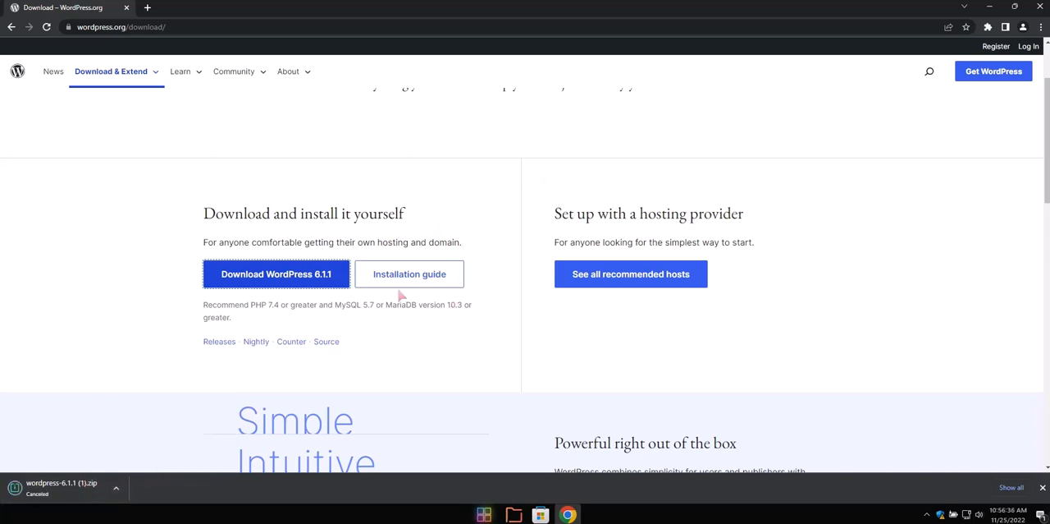
left_click(1040, 6)
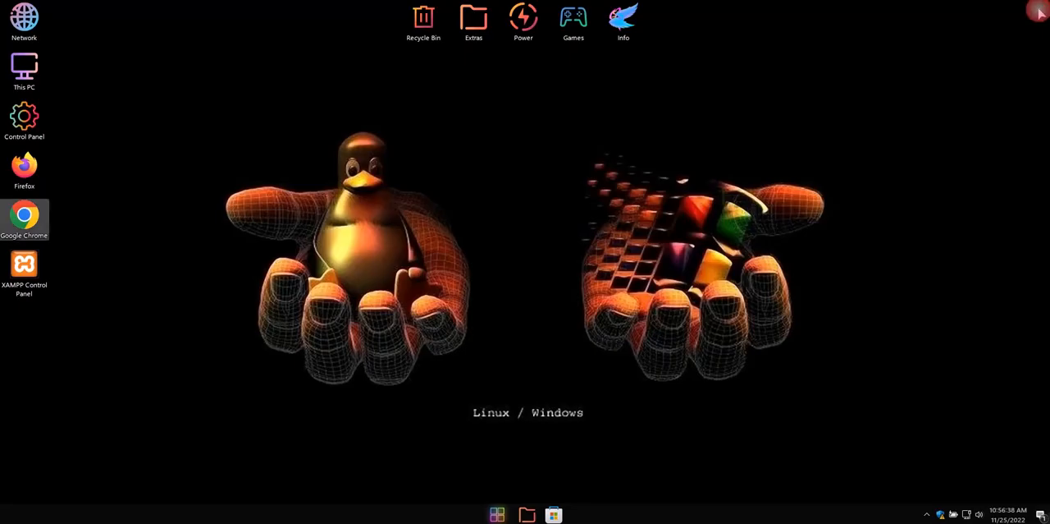
Open the Downloads folder in File Explorer and bring up the actions for wordpress-6.1.1.zip
double_click(24, 69)
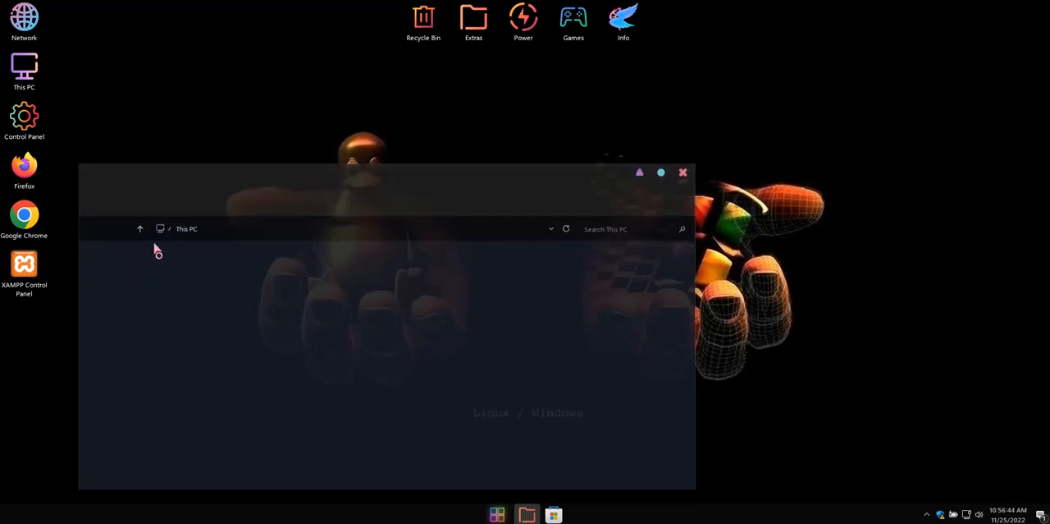
left_click(133, 288)
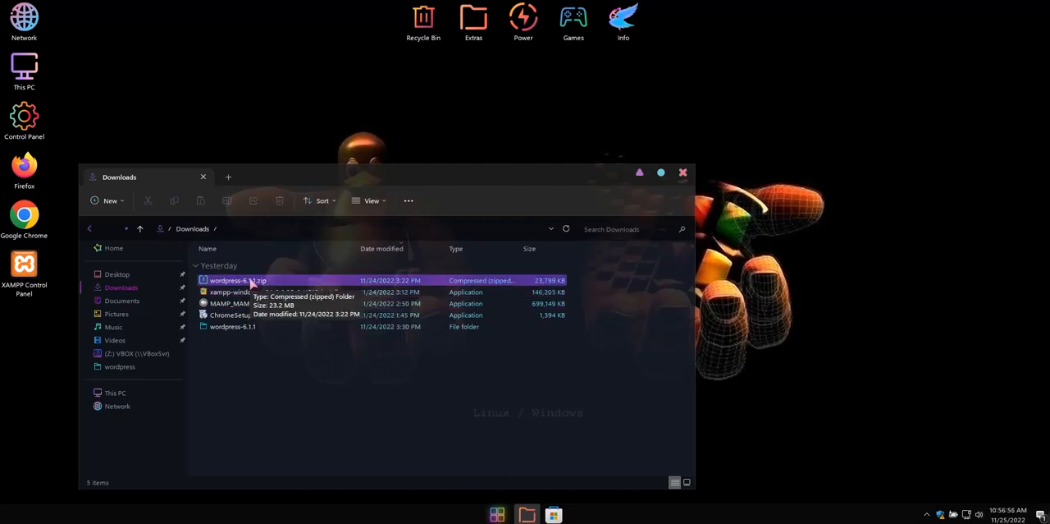
left_click(252, 282)
right_click(251, 281)
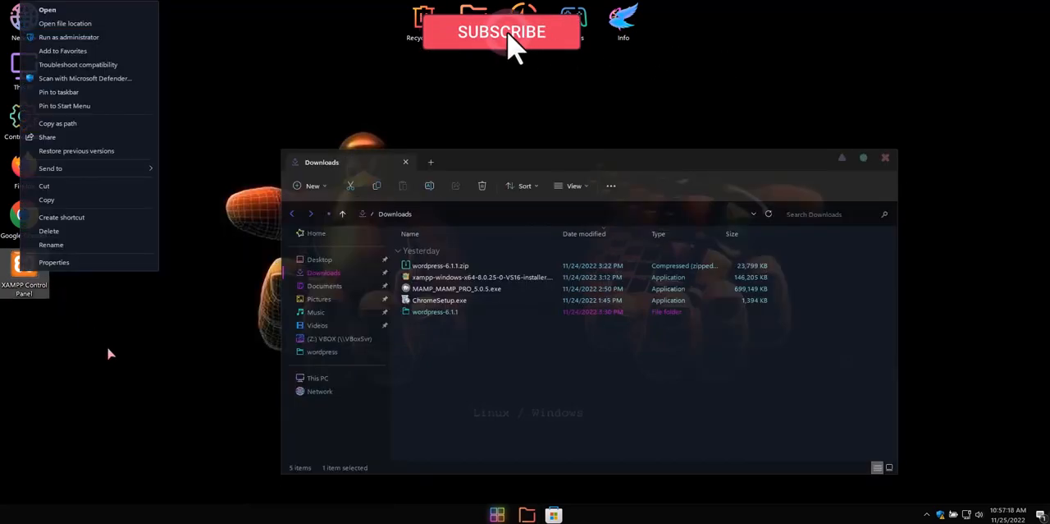
Open the file location of the XAMPP Control Panel shortcut and arrange the Xampp and Downloads windows so both are accessible
left_click(108, 353)
right_click(28, 271)
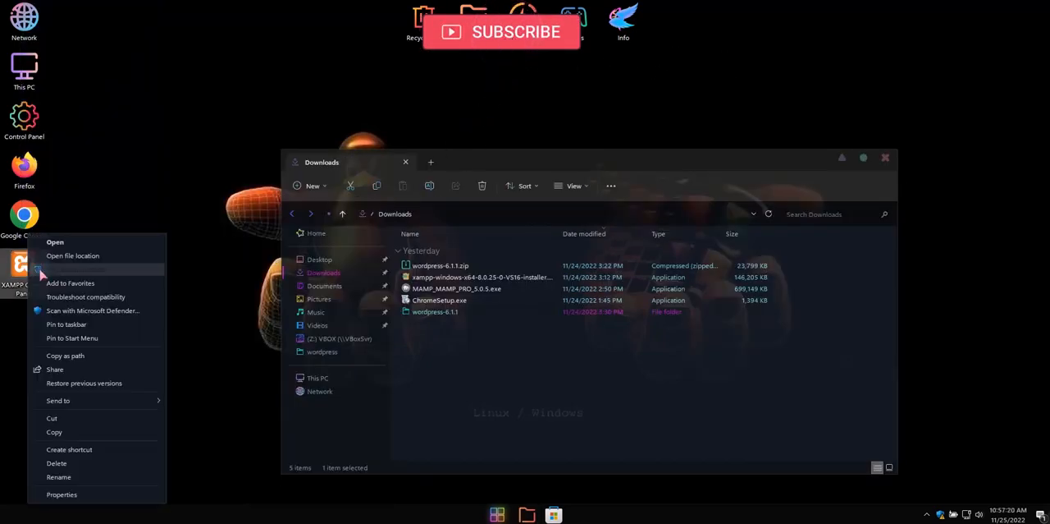
left_click(124, 258)
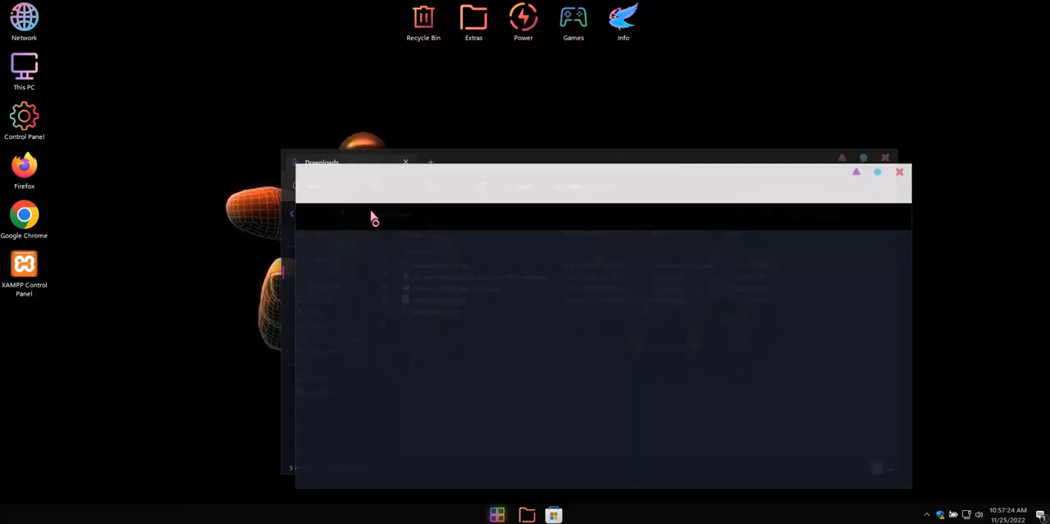
left_click_drag(483, 175, 351, 182)
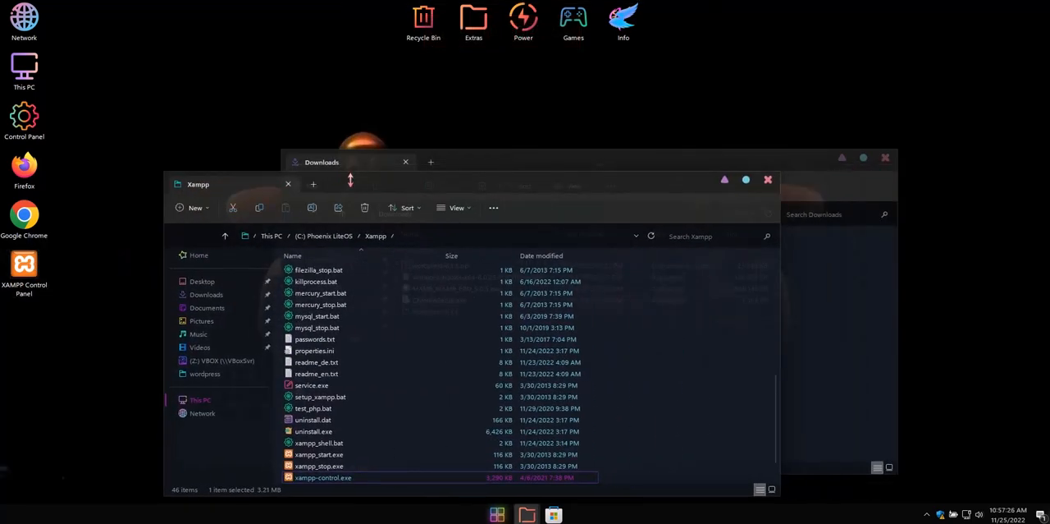
left_click_drag(497, 160, 554, 92)
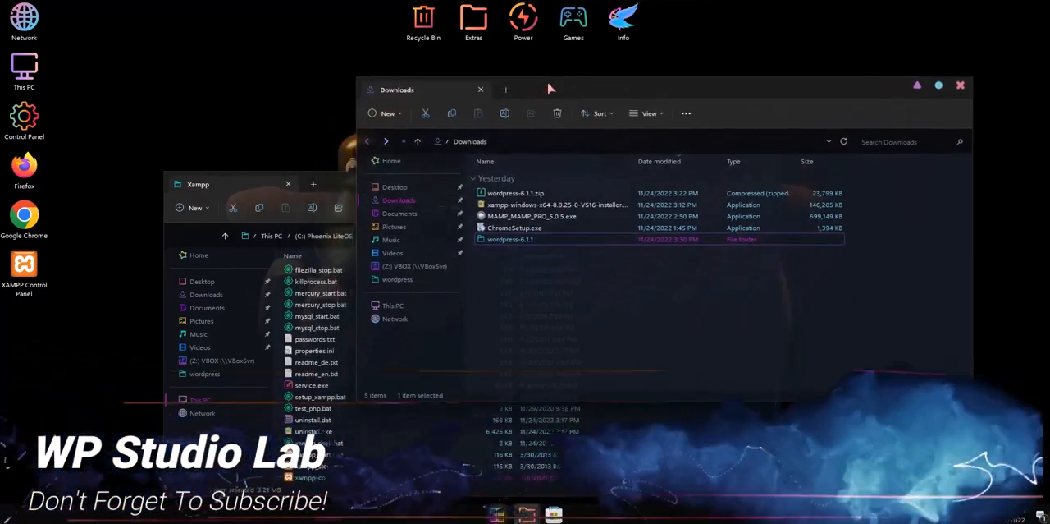
Open the htdocs folder inside the Xampp folder and move the Downloads window farther away from it
left_click(246, 193)
scroll(380, 336, "up", 8)
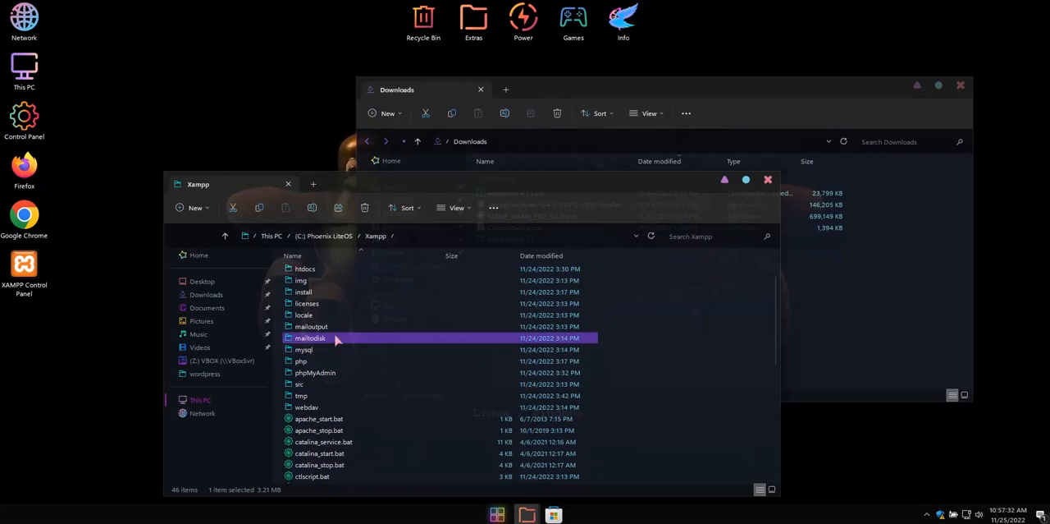
scroll(336, 343, "up", 2)
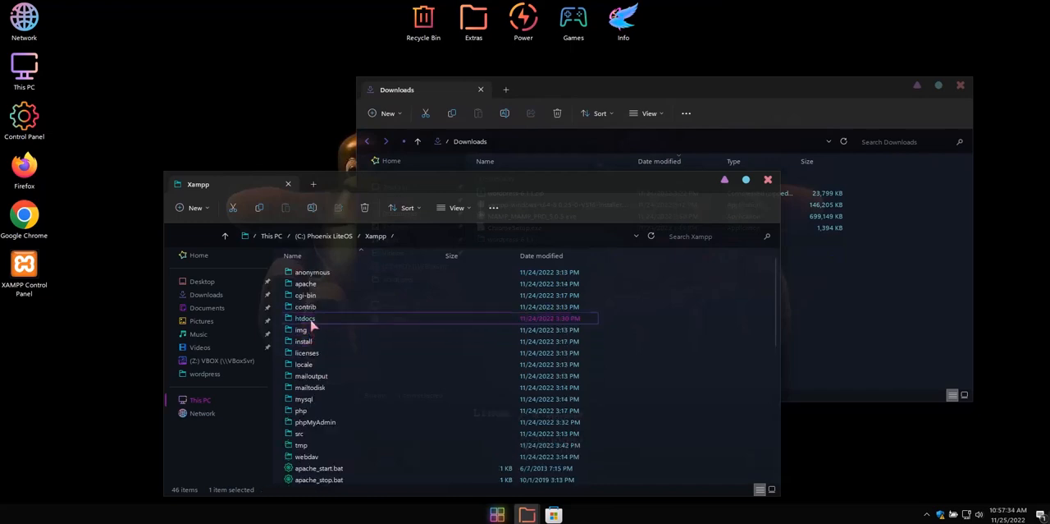
double_click(311, 320)
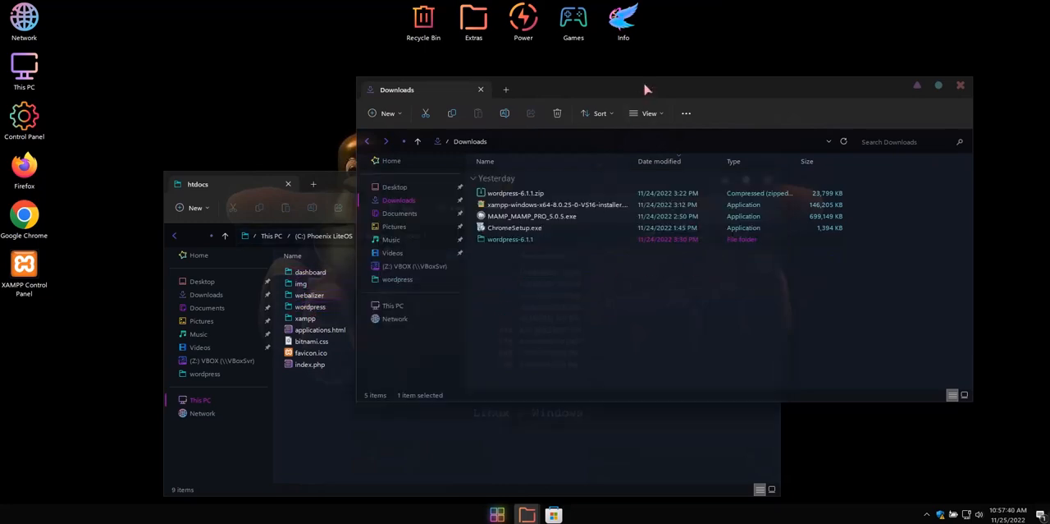
left_click_drag(648, 89, 693, 61)
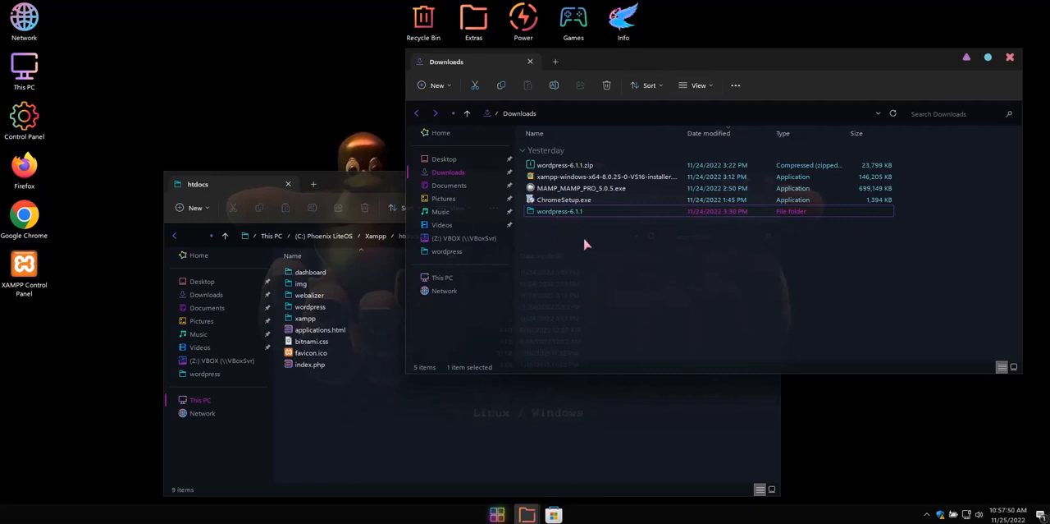
Inspect the contents of the wordpress folder inside htdocs and return to htdocs
left_click(328, 418)
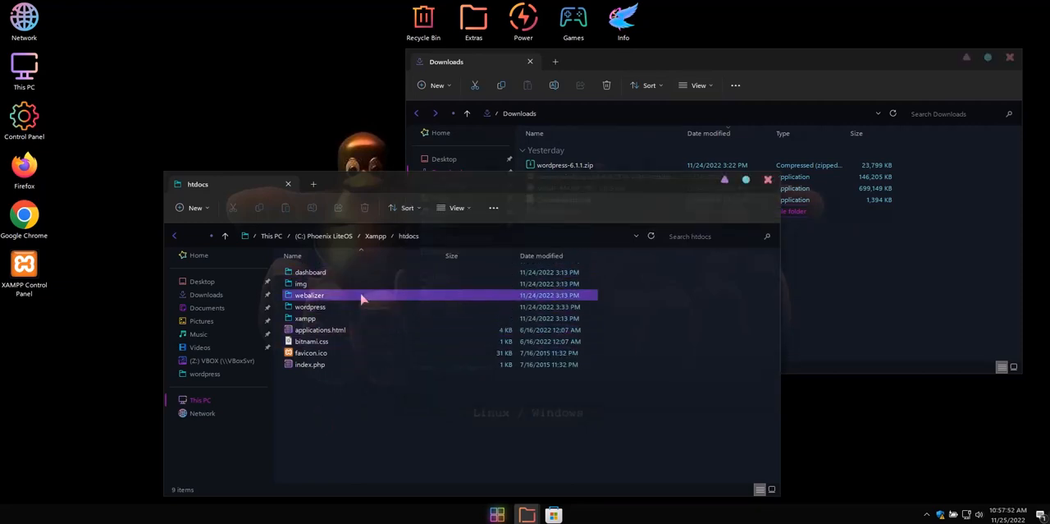
left_click_drag(409, 179, 352, 179)
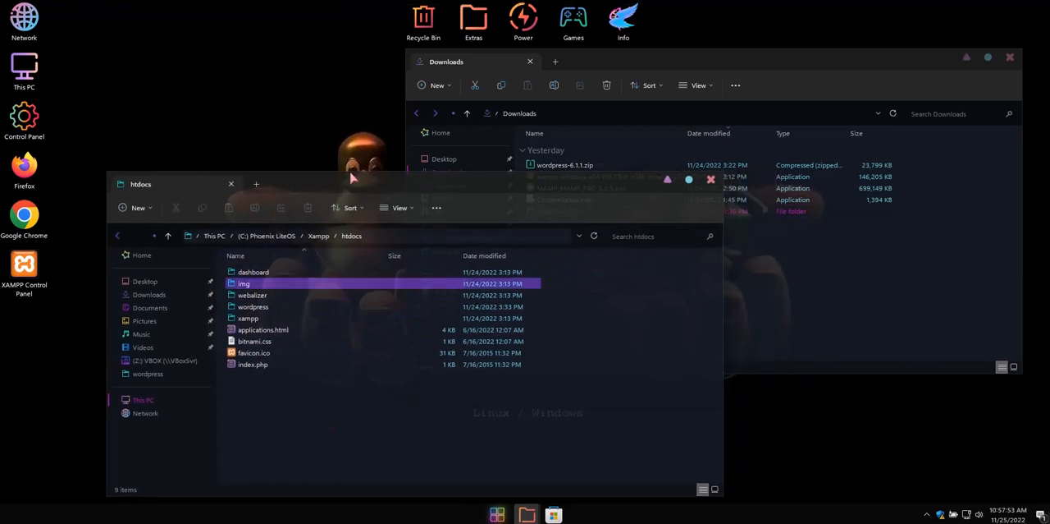
left_click(263, 310)
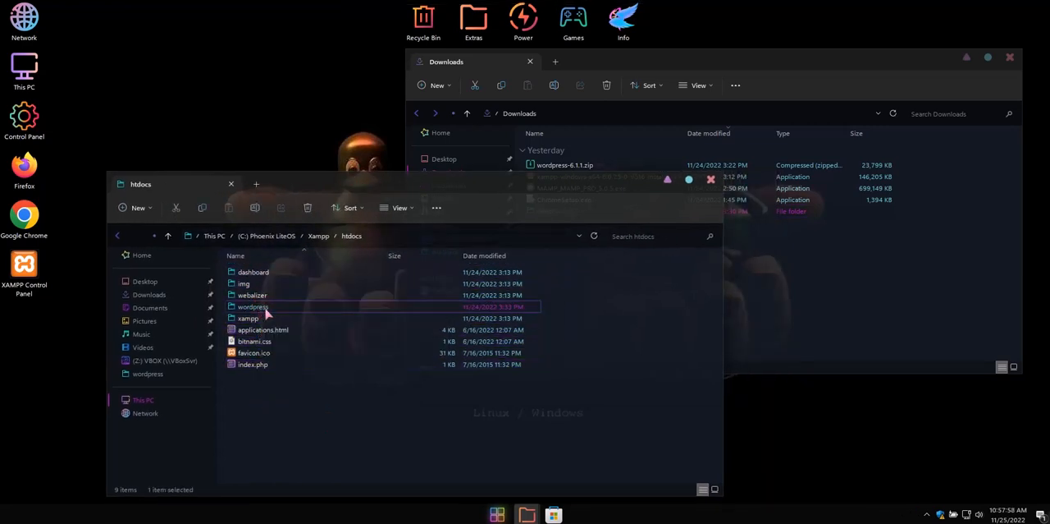
double_click(262, 307)
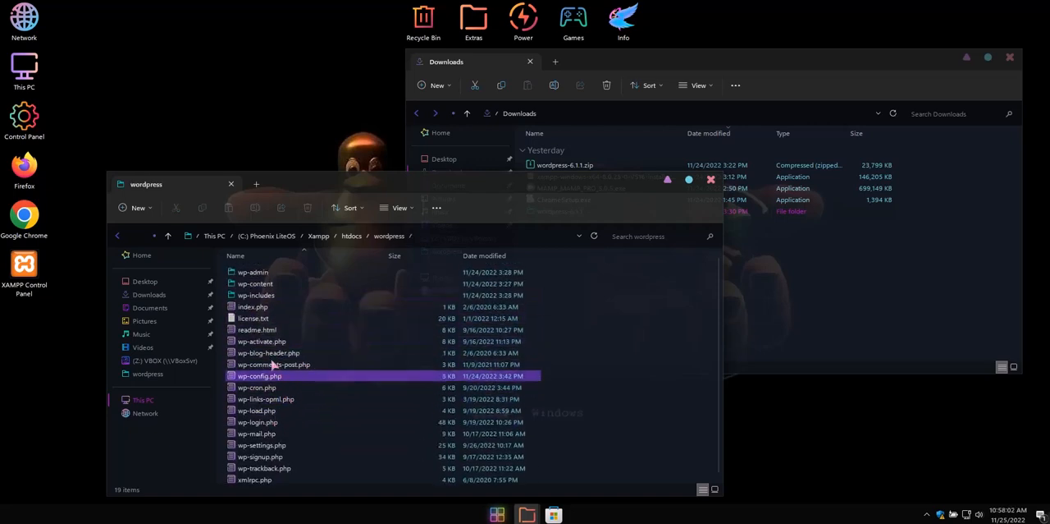
left_click(169, 236)
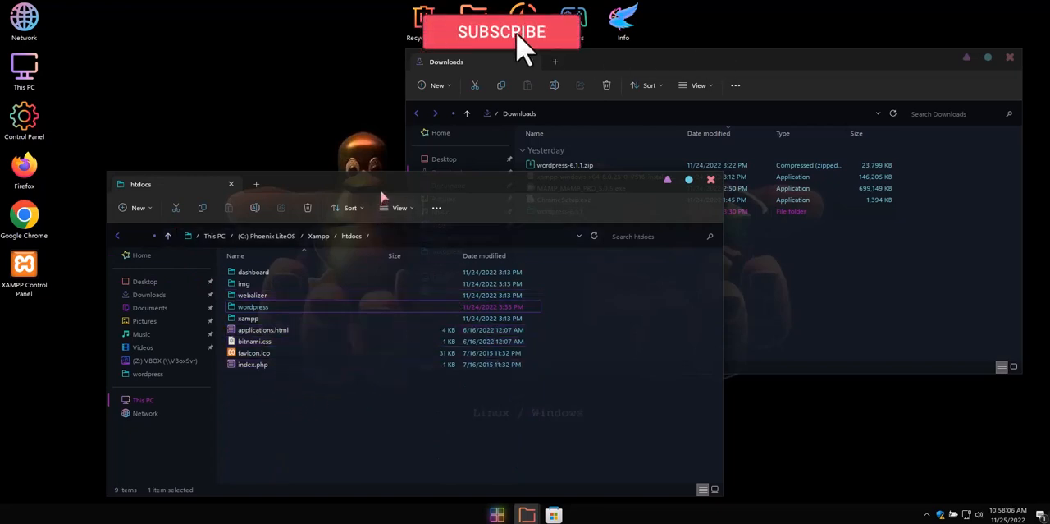
Close the Downloads window and minimize the htdocs window
left_click_drag(382, 197, 321, 195)
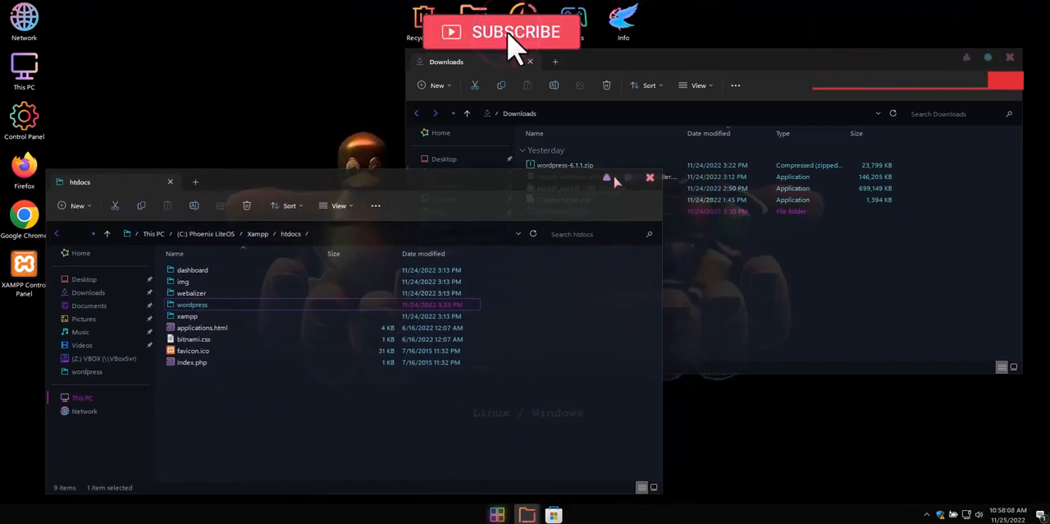
left_click(1011, 58)
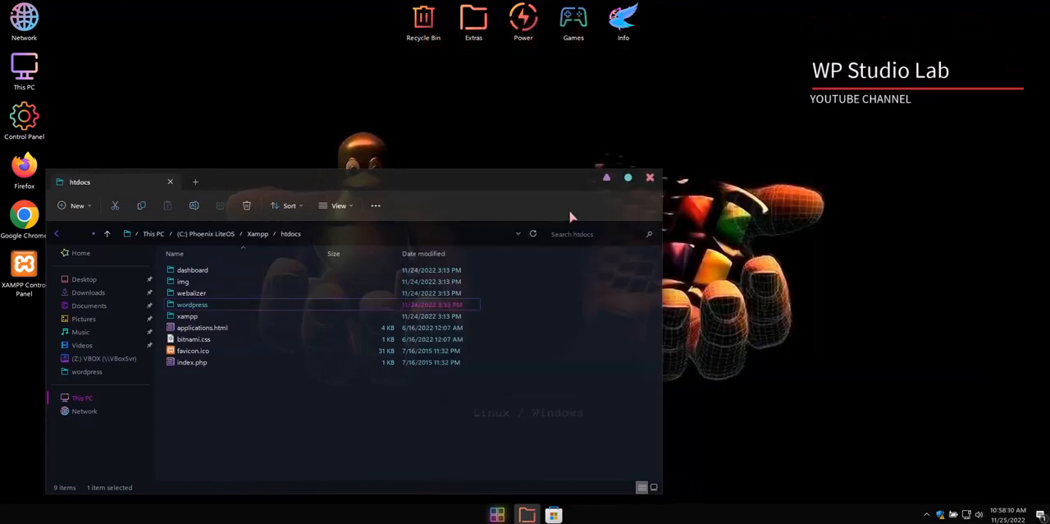
left_click(607, 178)
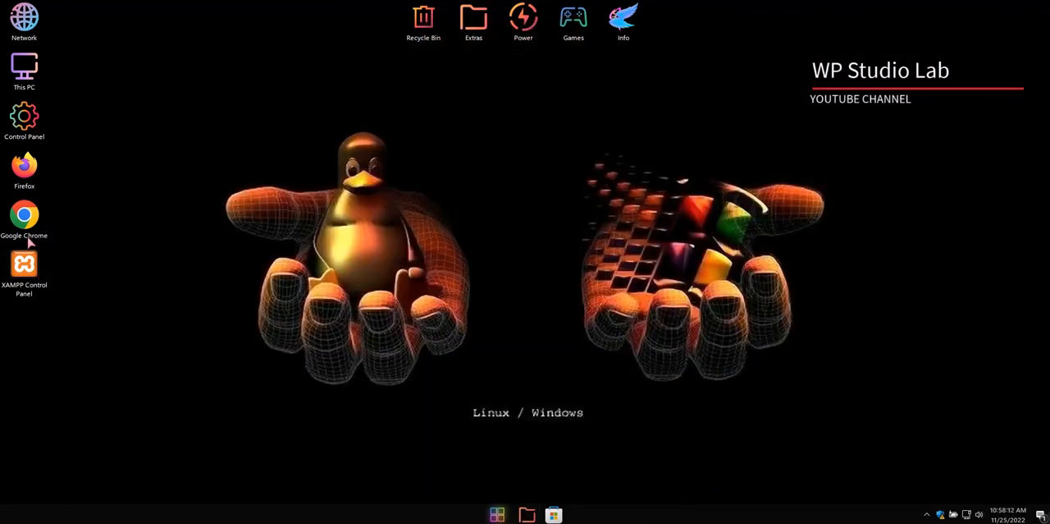
Try to open localhost in Google Chrome and minimize the browser
double_click(24, 212)
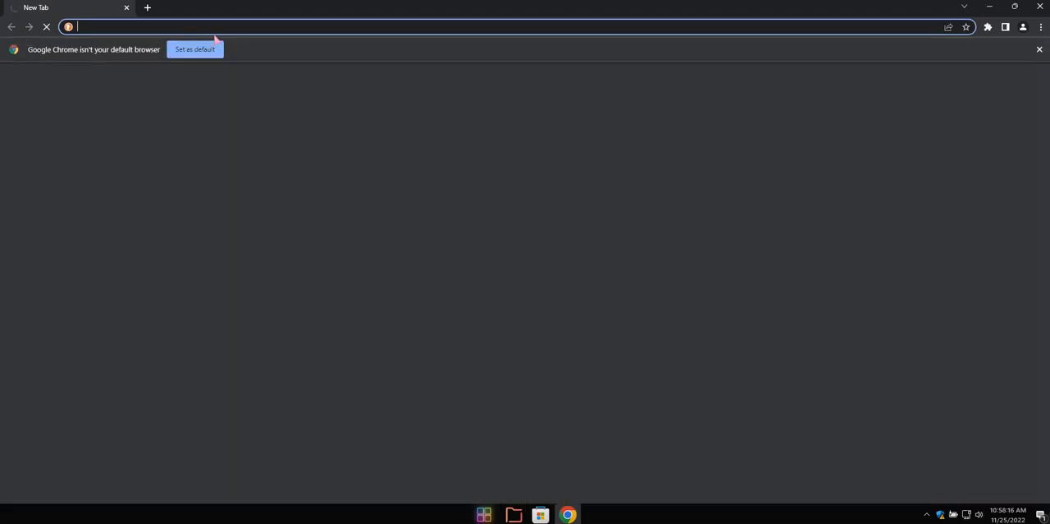
type("loc")
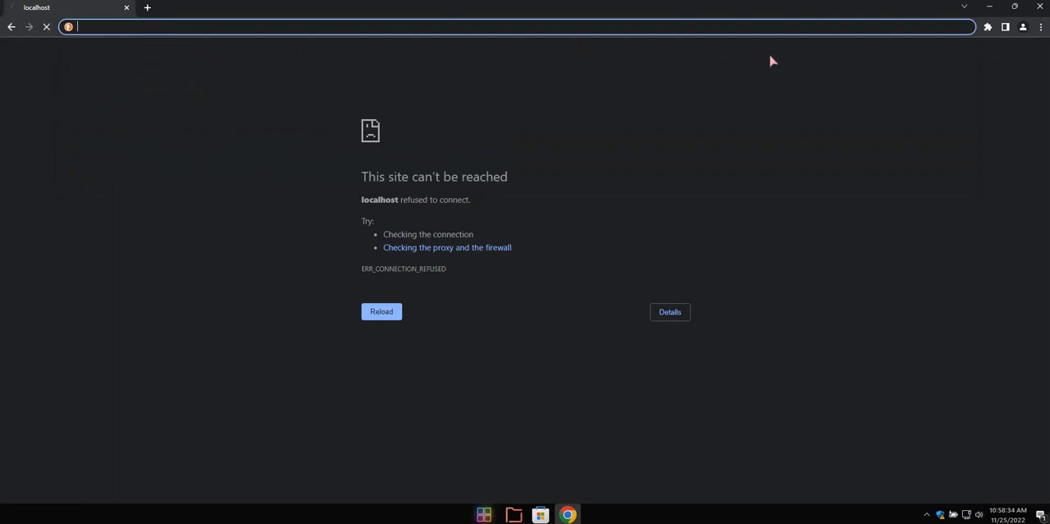
left_click(990, 8)
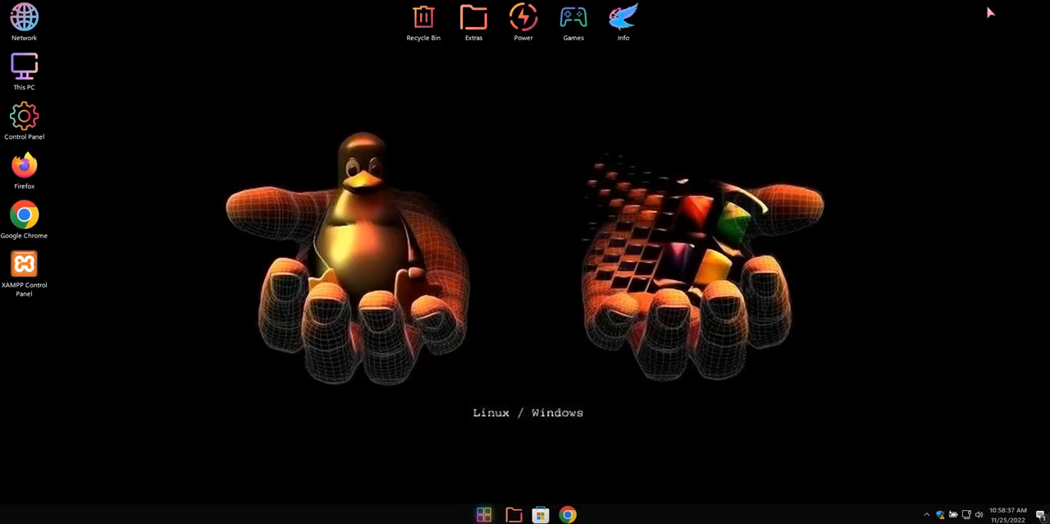
Open the XAMPP Control Panel and start the Apache and MySQL modules
left_click(23, 266)
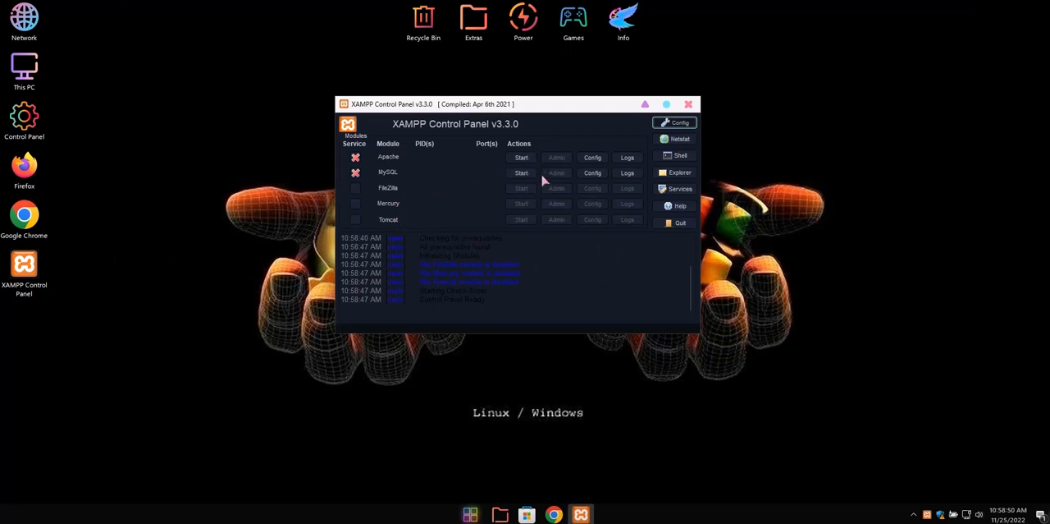
left_click_drag(525, 111, 606, 117)
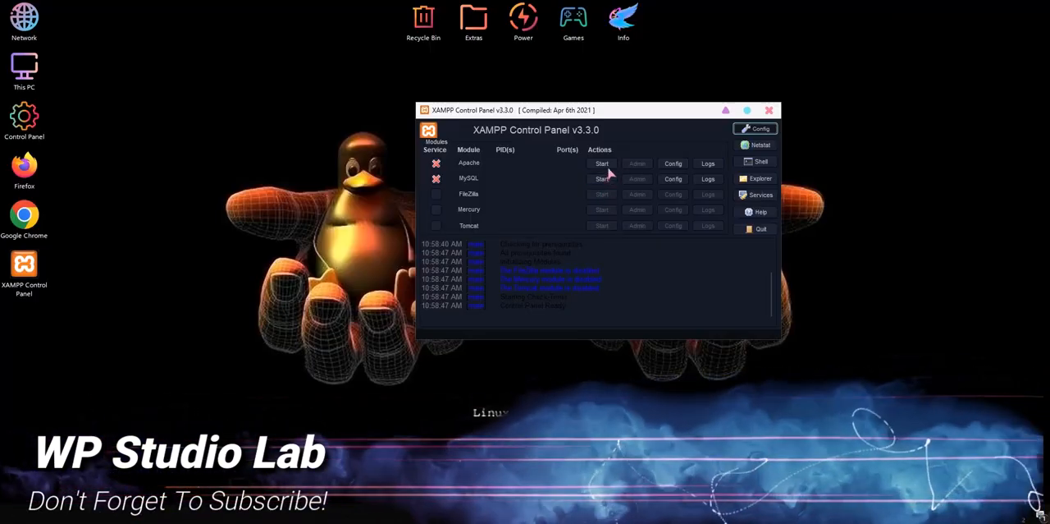
left_click(601, 163)
left_click(602, 179)
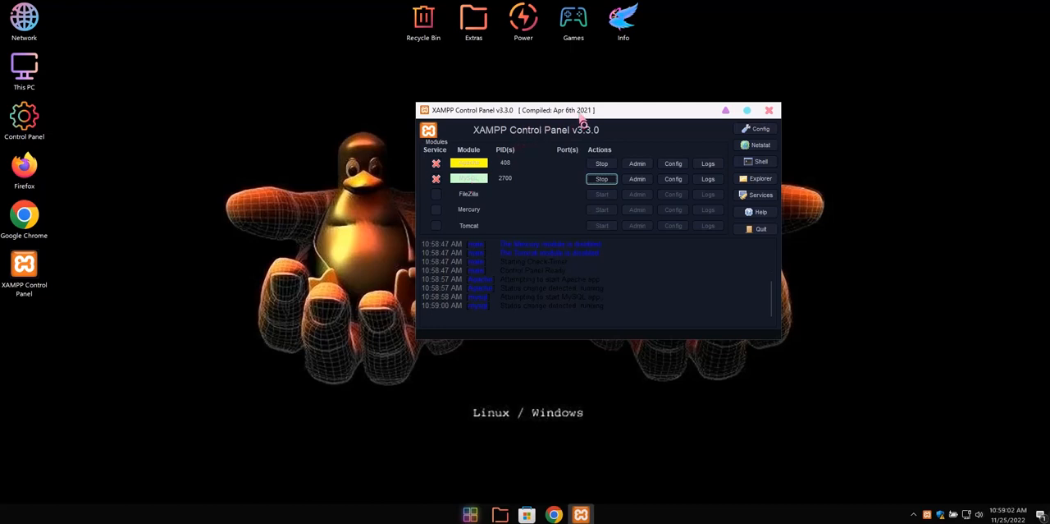
Minimize the XAMPP Control Panel, switch to Google Chrome and open localhost
left_click_drag(579, 116, 658, 150)
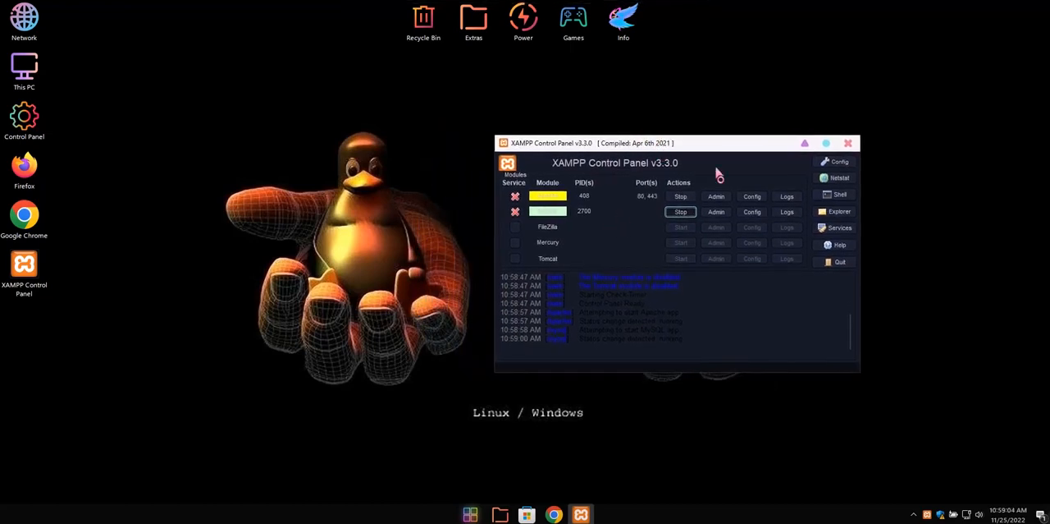
left_click(805, 144)
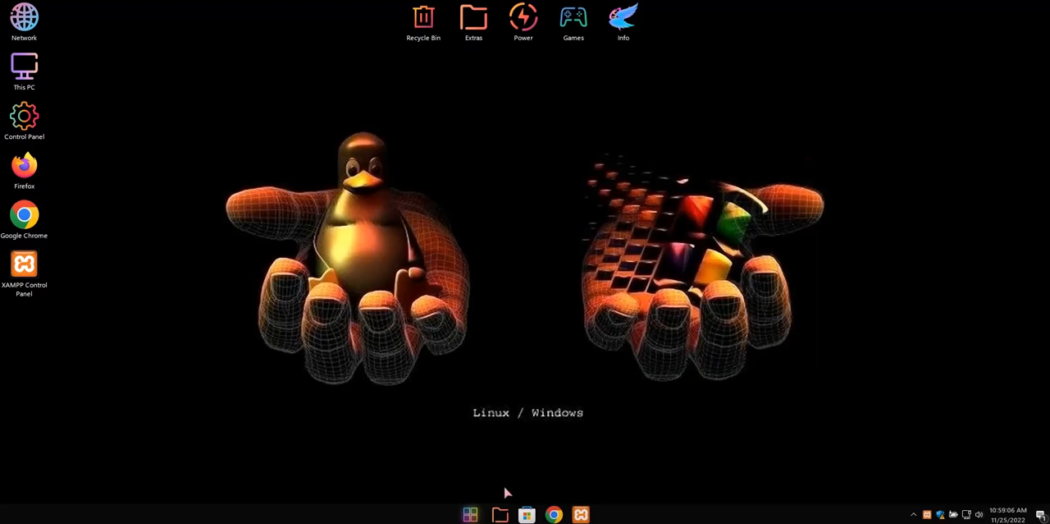
left_click(554, 514)
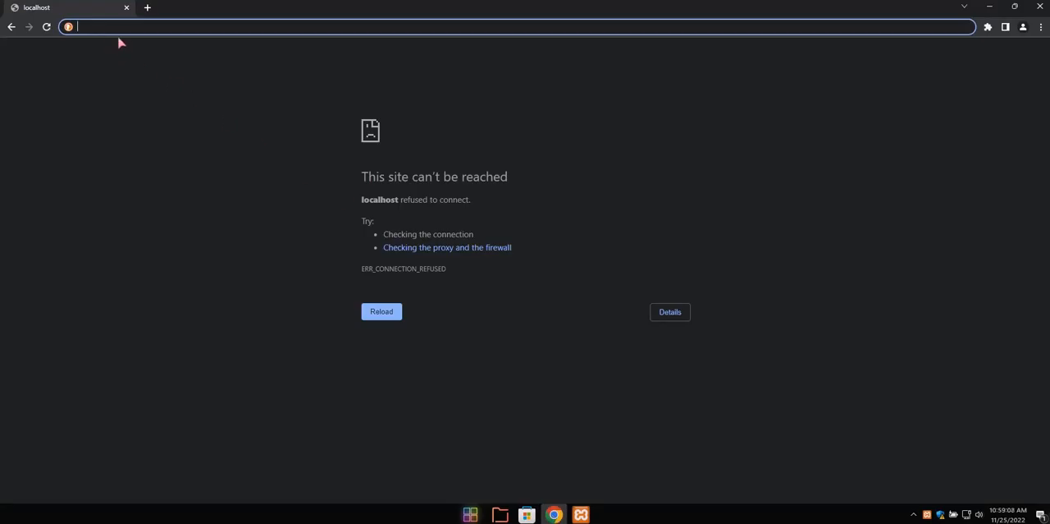
type("local")
key("Return")
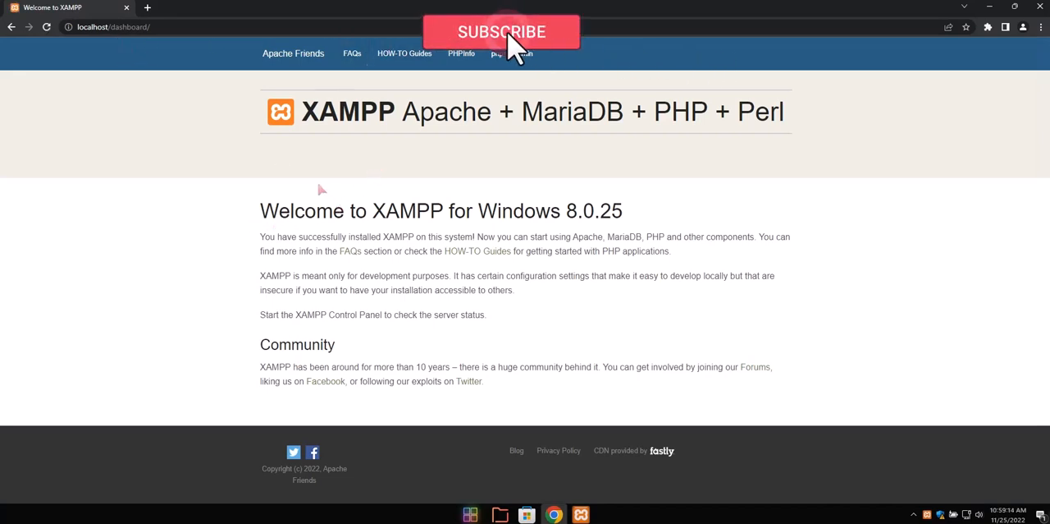
Examine the main heading and the version number on the XAMPP welcome page
left_click_drag(297, 115, 792, 130)
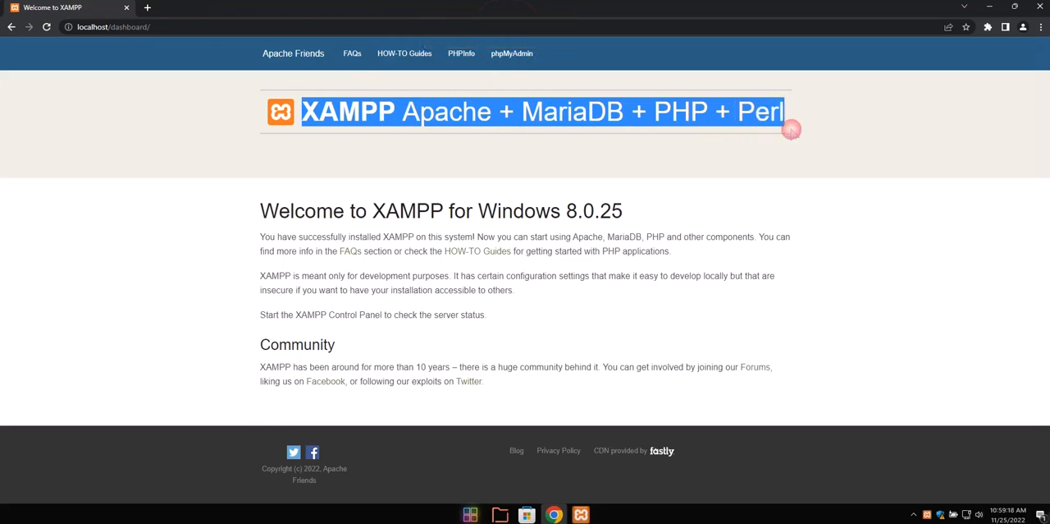
left_click(338, 169)
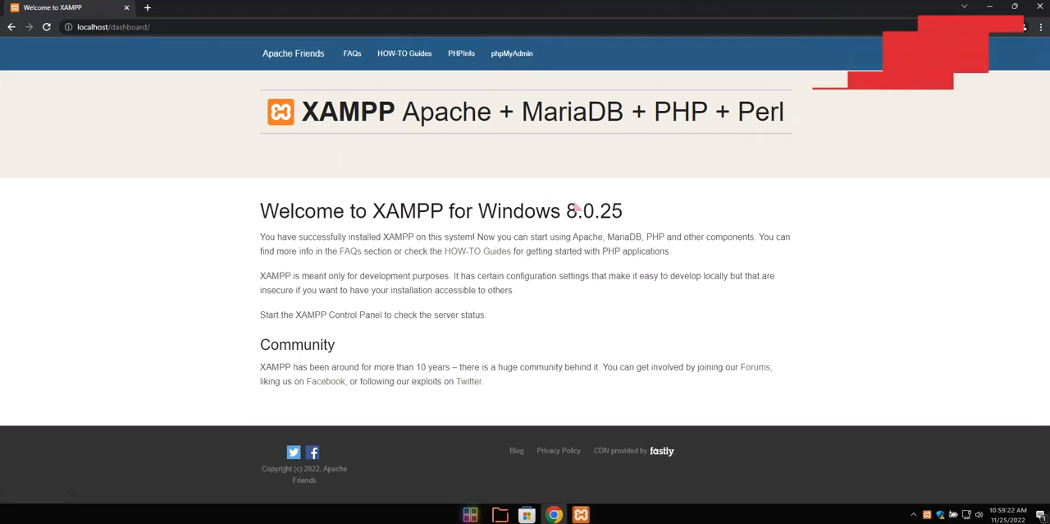
left_click_drag(577, 208, 626, 213)
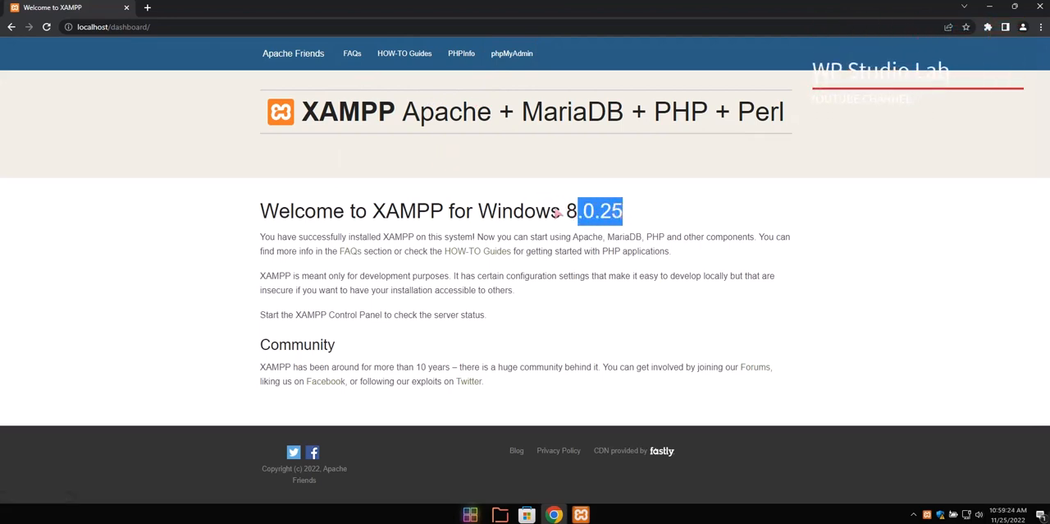
mouse_move(554, 212)
left_mouse_down()
mouse_move(617, 212)
mouse_move(571, 212)
left_mouse_up()
left_click(664, 204)
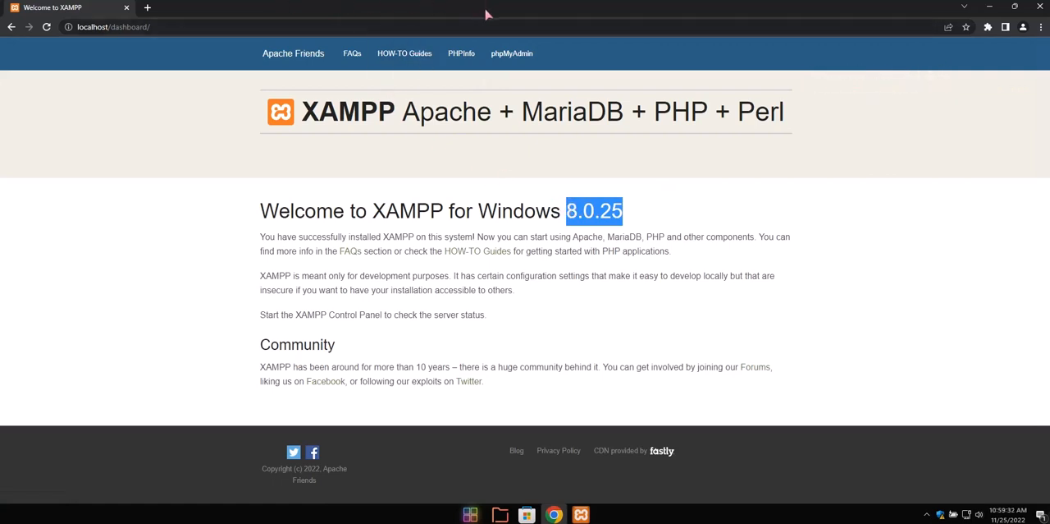
left_click(514, 57)
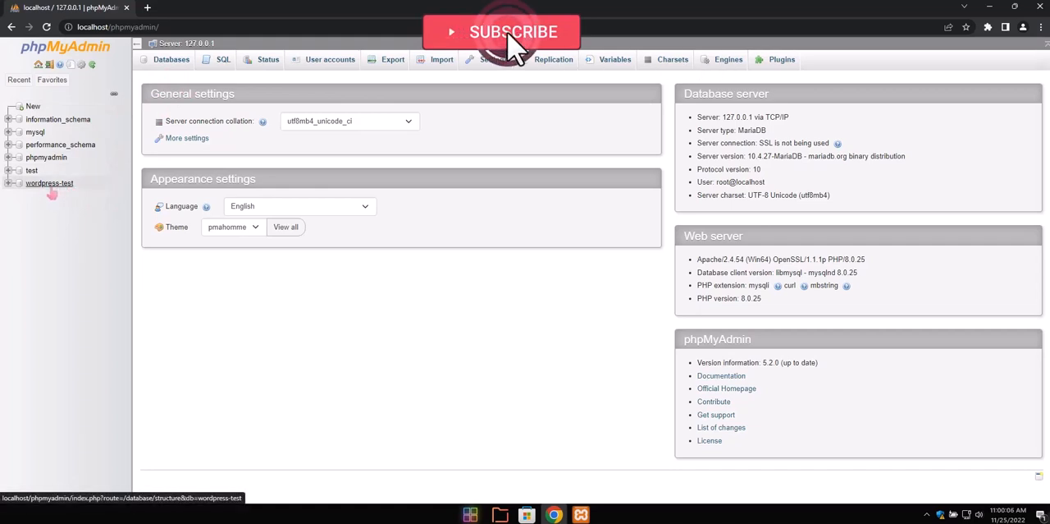
left_click(168, 64)
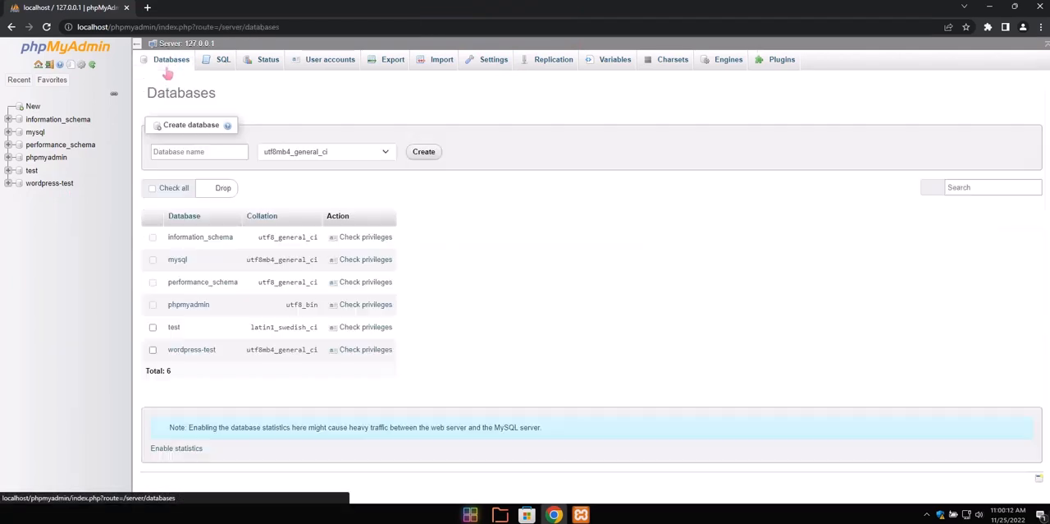
left_click(197, 152)
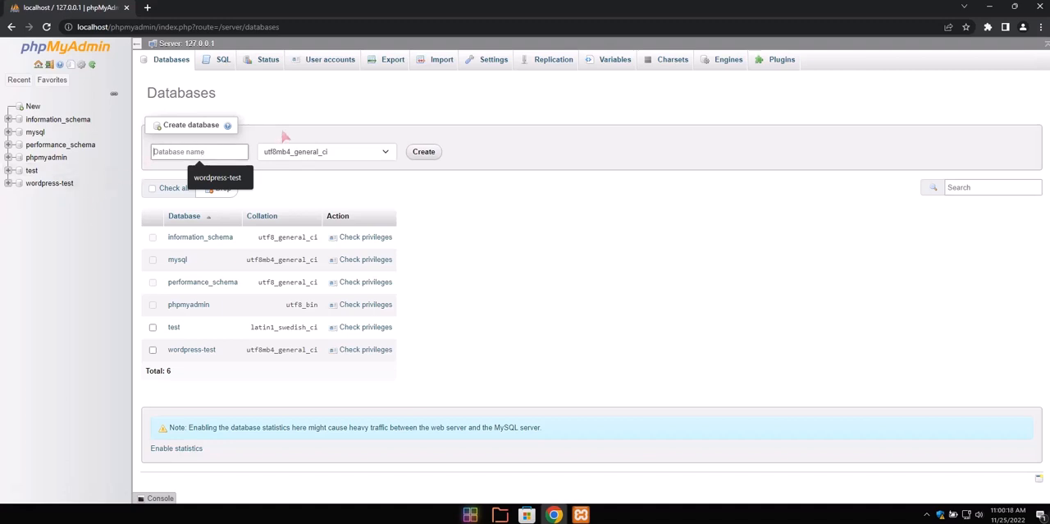
type("db")
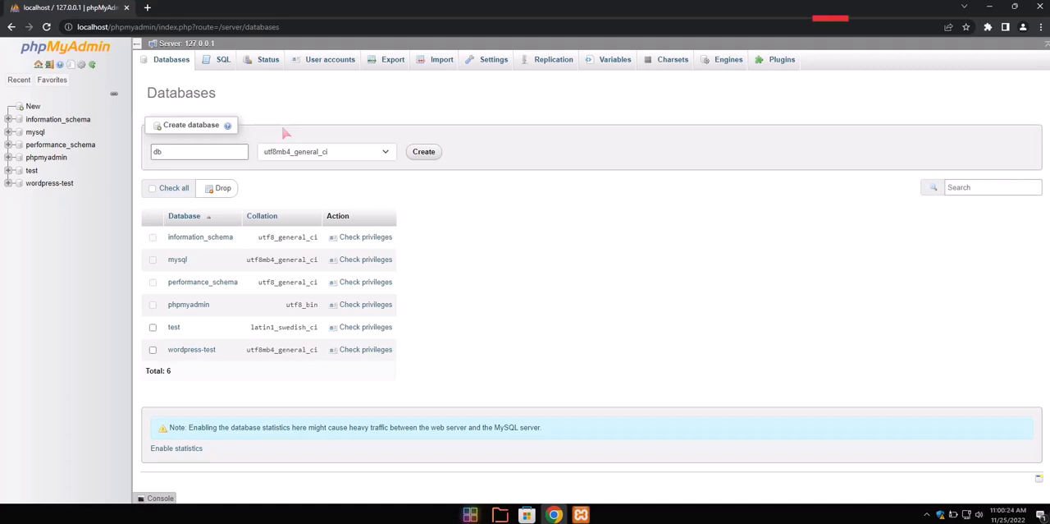
type("word")
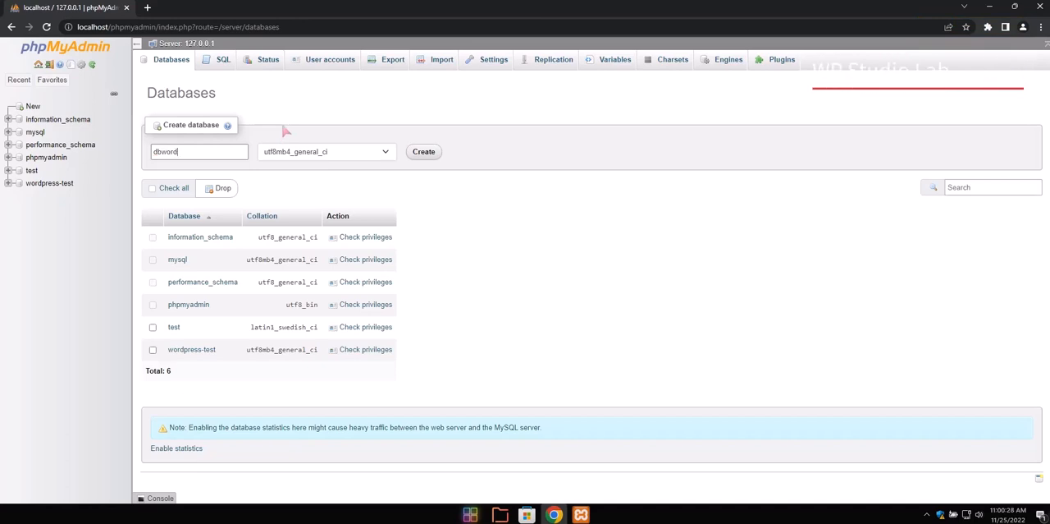
left_click(285, 131)
key("alt+Left")
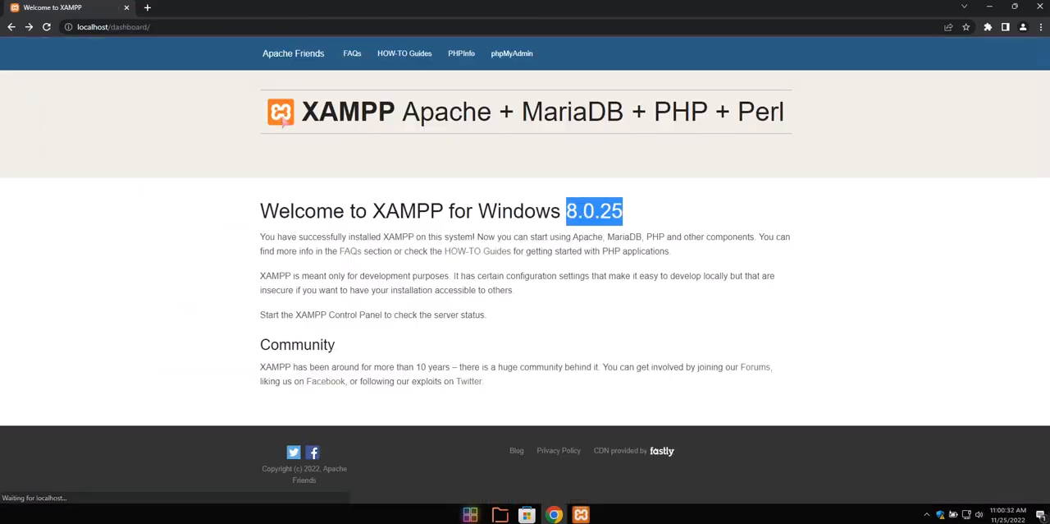
Open phpMyAdmin and create a database named dbmywebsite with the utf8mb4_general_ci collation
left_click(512, 53)
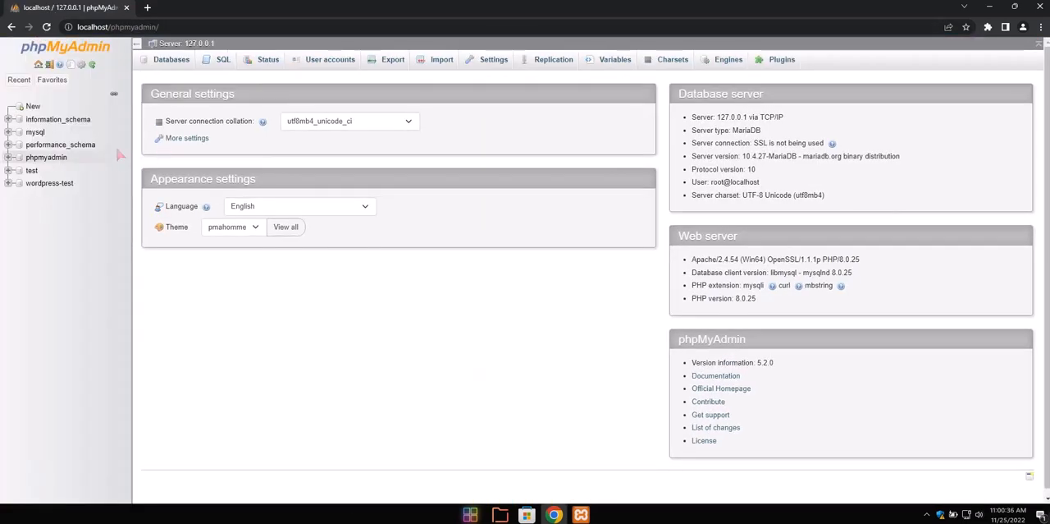
left_click(162, 65)
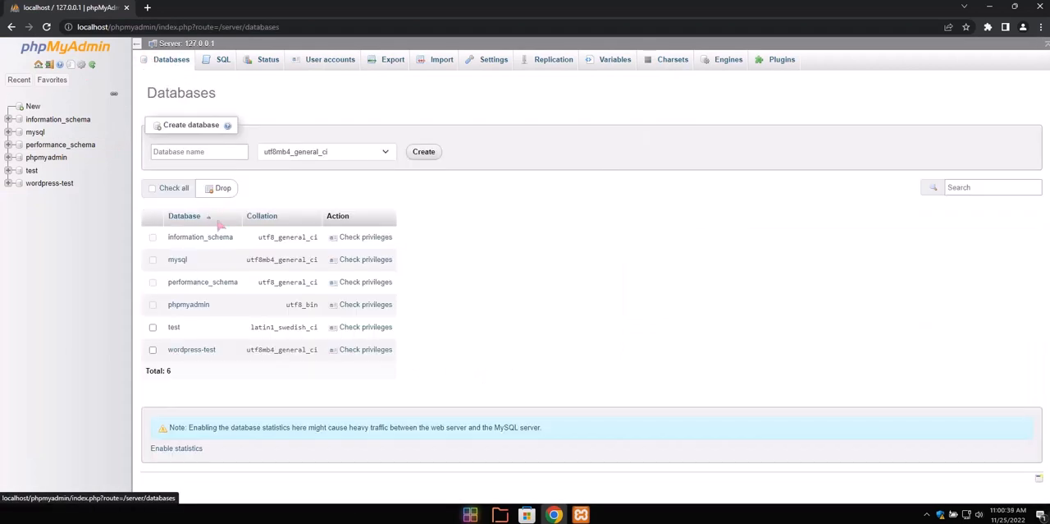
left_click(191, 151)
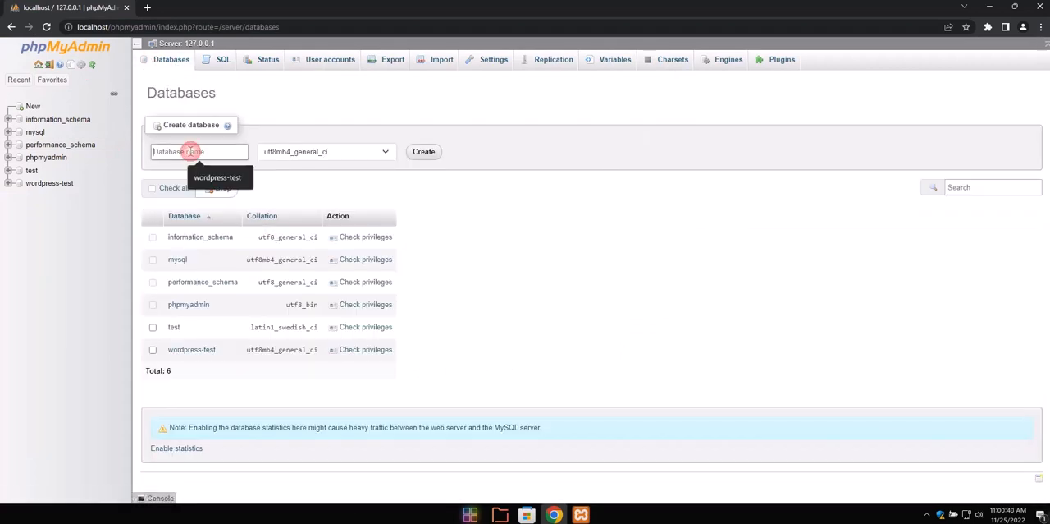
type("db")
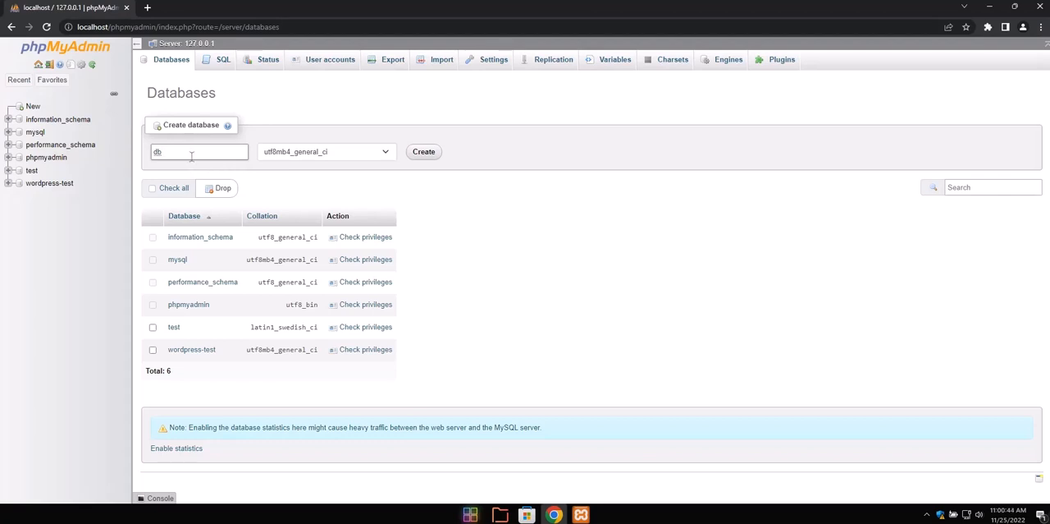
type("mywebsite")
left_click_drag(208, 152, 122, 152)
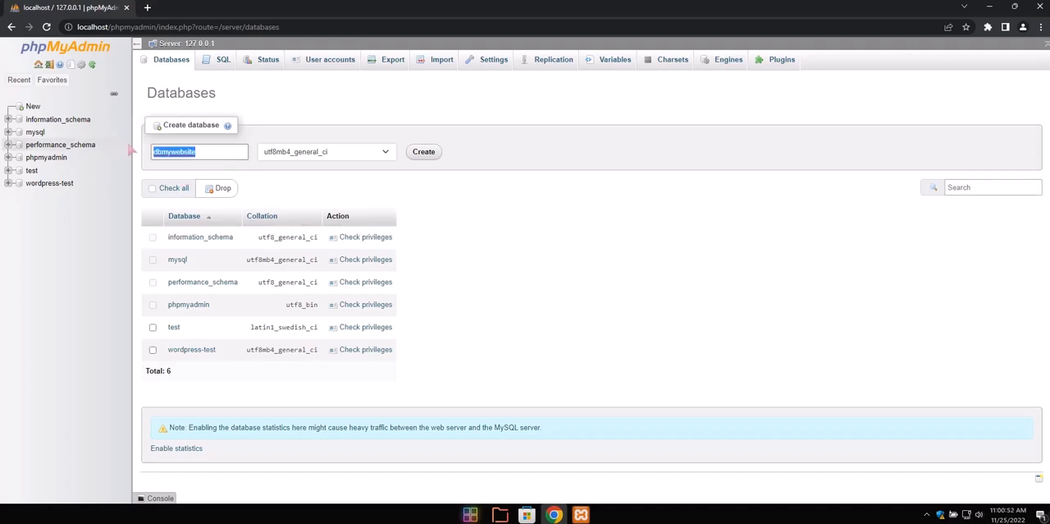
left_click(425, 154)
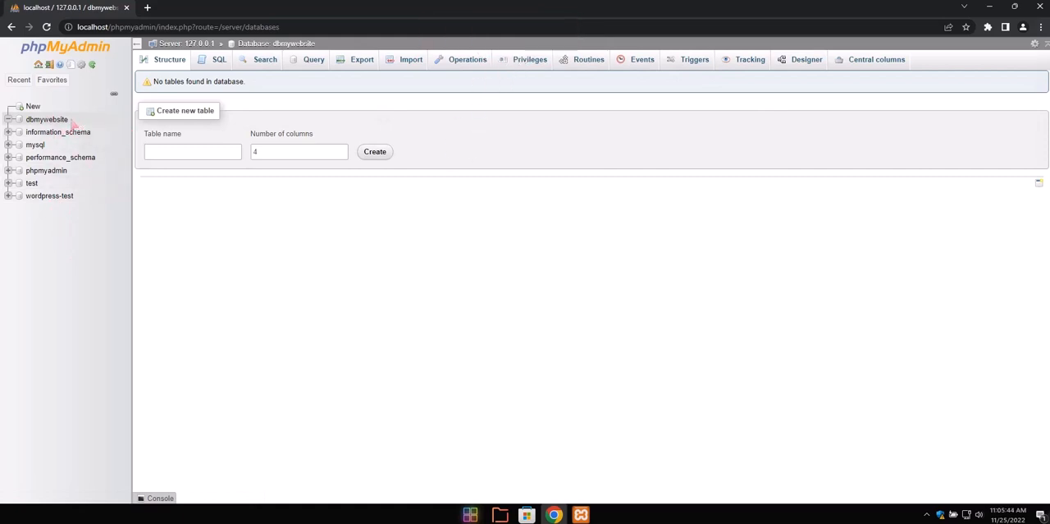
Open localhost/wordpress in a new browser tab to load the WordPress setup page
left_click(149, 8)
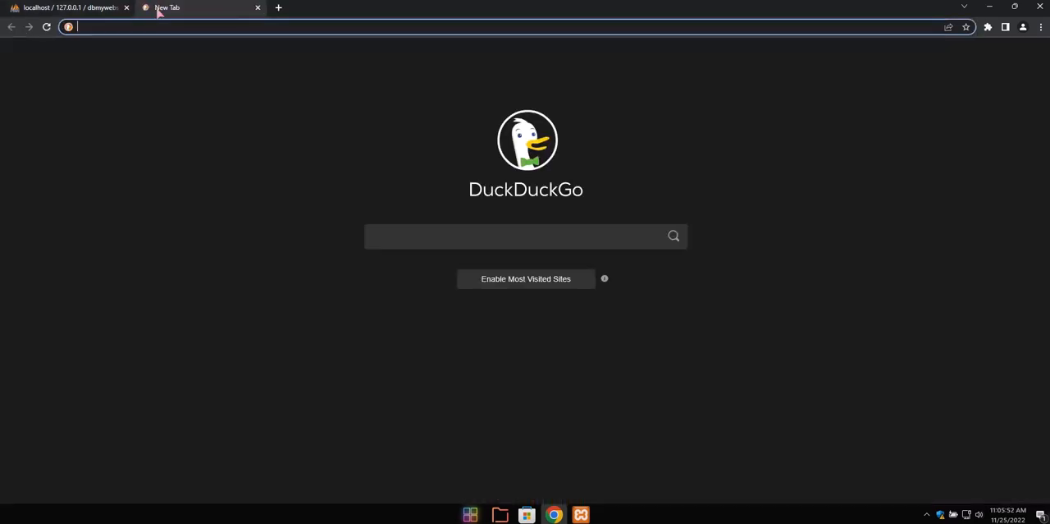
type("lo")
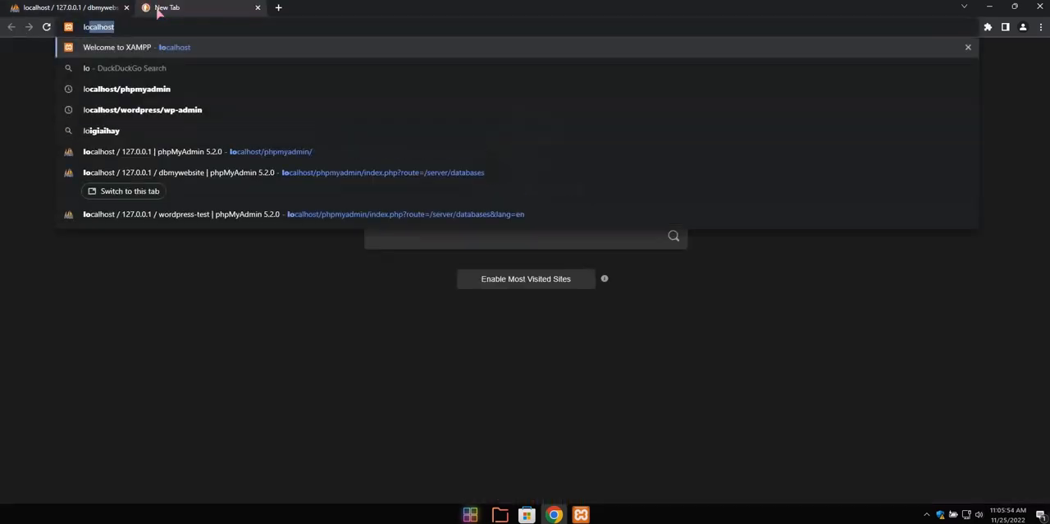
type("calhost/")
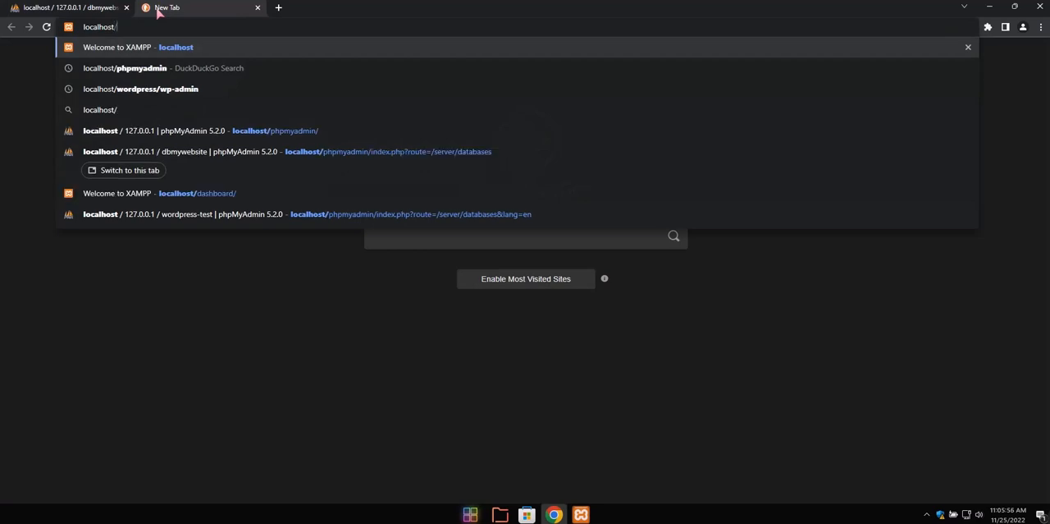
type("wordp")
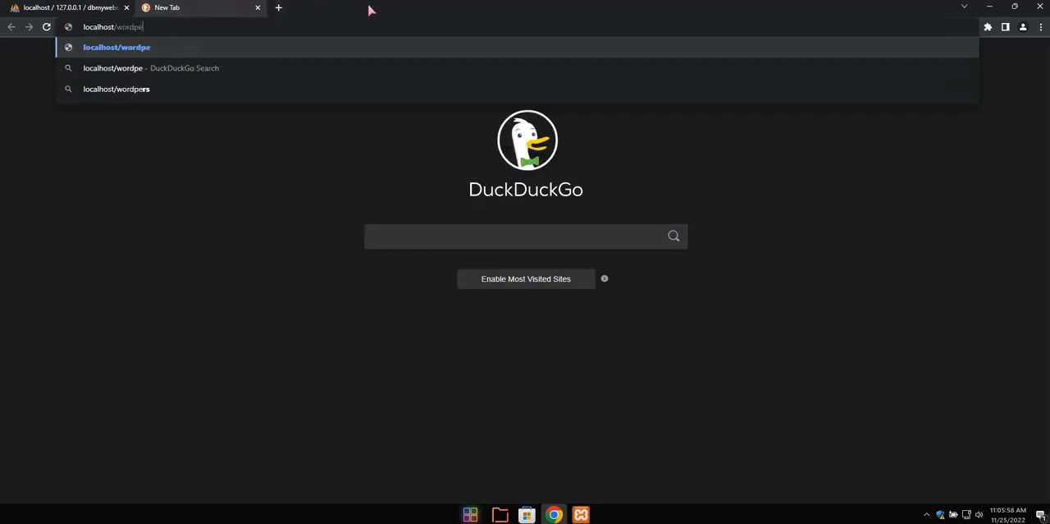
type("ress")
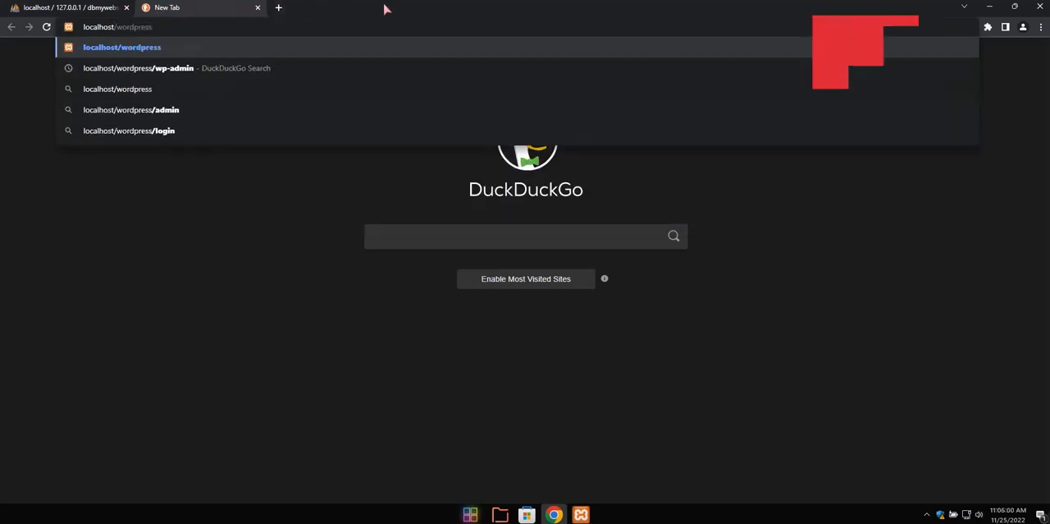
key("Return")
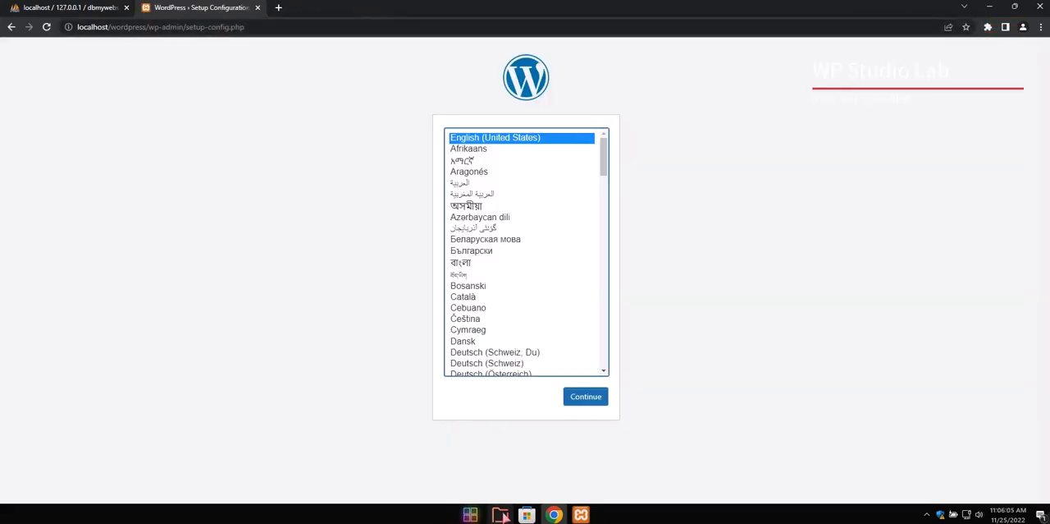
Switch to the htdocs window in File Explorer, look inside the wordpress folder and return to htdocs
mouse_move(499, 514)
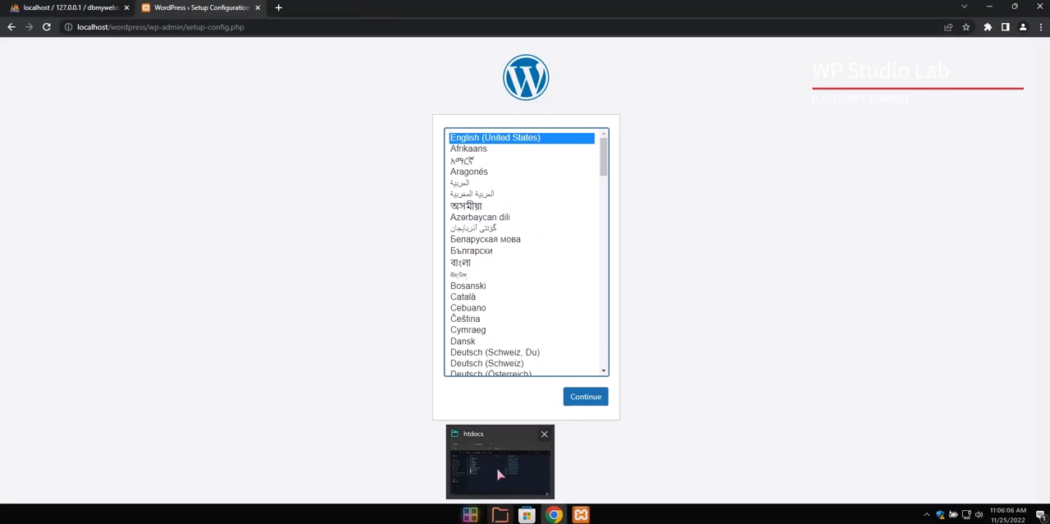
left_click(498, 472)
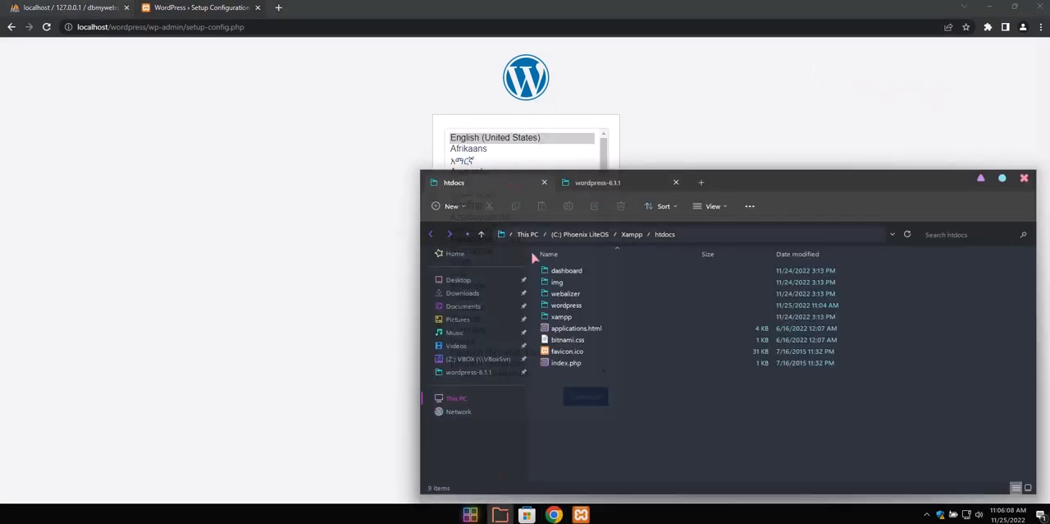
left_click(566, 308)
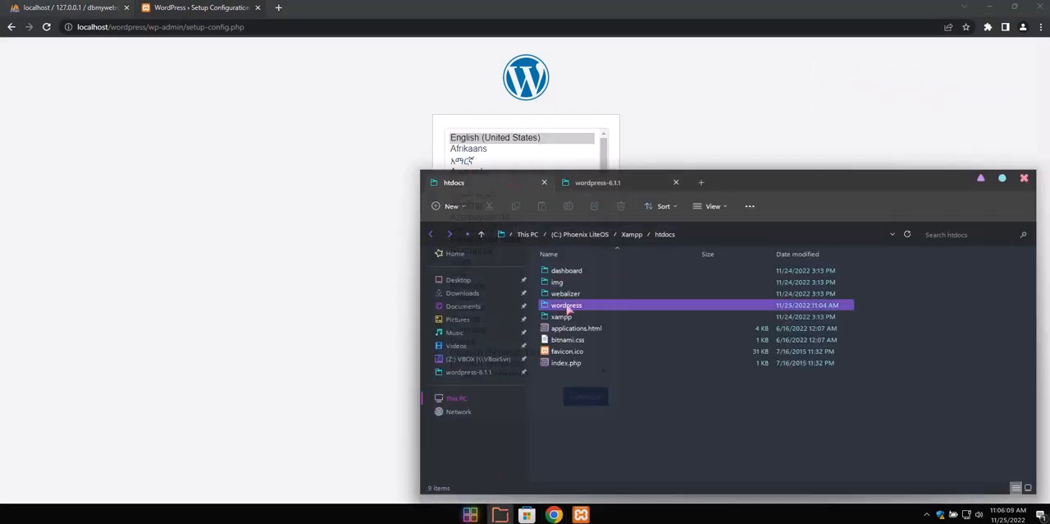
left_click(578, 308)
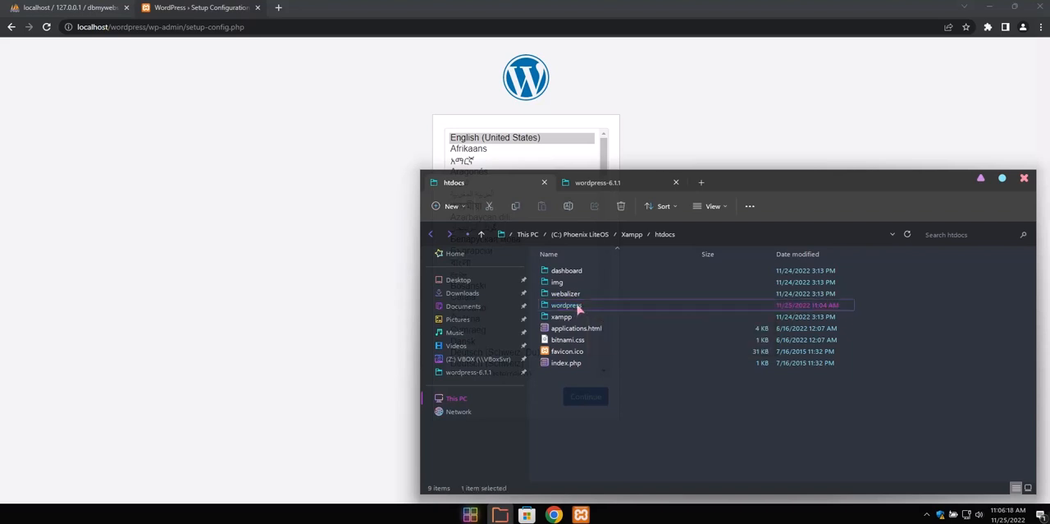
double_click(579, 306)
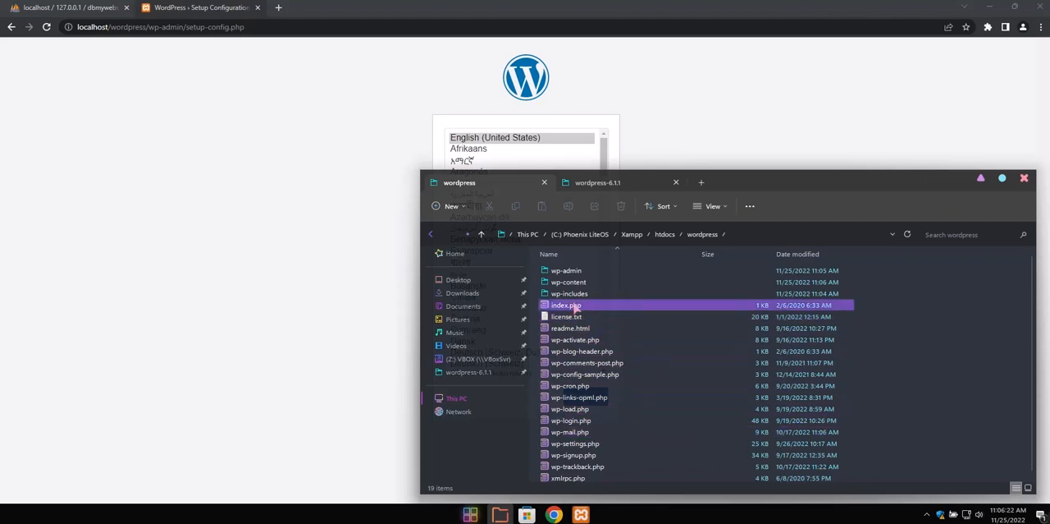
left_click(482, 234)
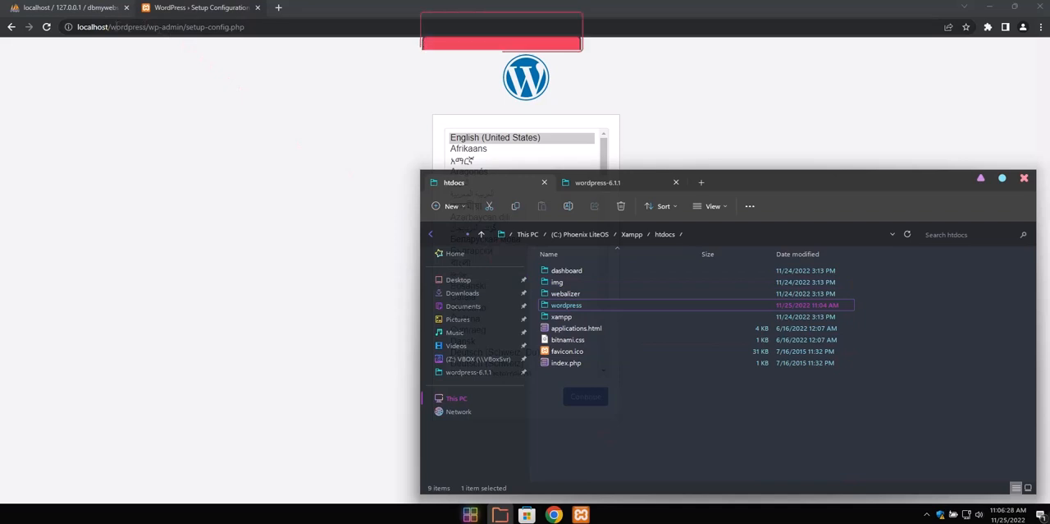
Return to Google Chrome and examine the wordpress folder name and remaining path in the setup page's address
left_click(125, 28)
double_click(128, 28)
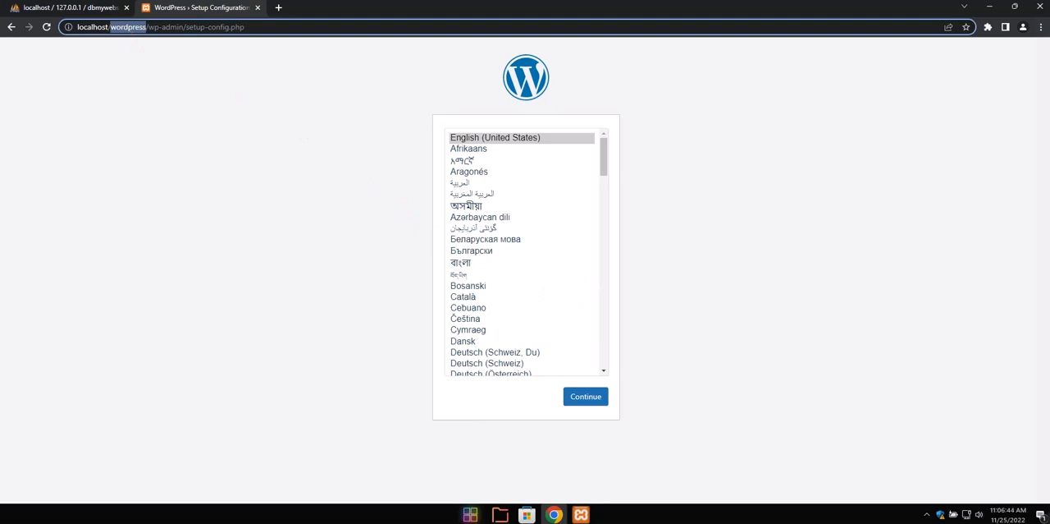
left_click(128, 28)
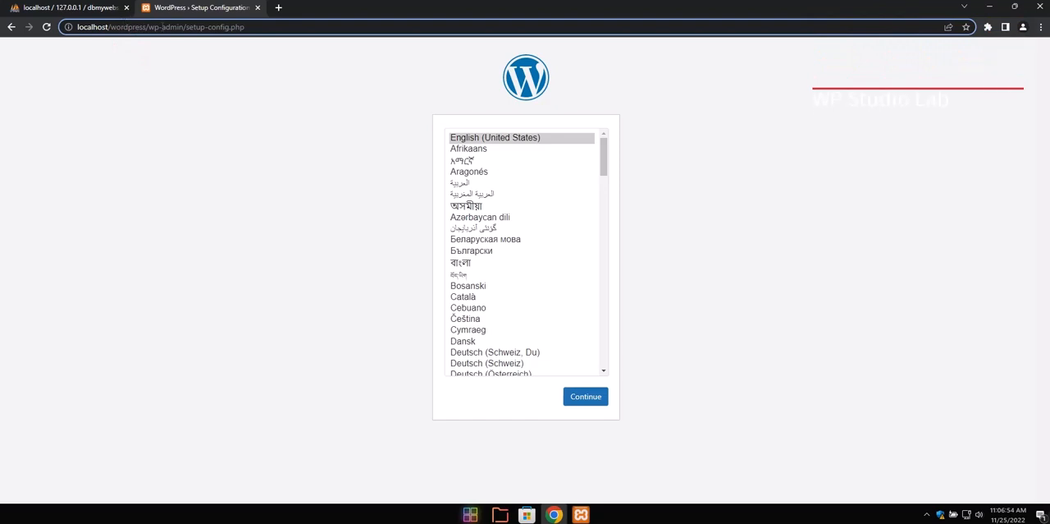
left_click_drag(120, 27, 259, 28)
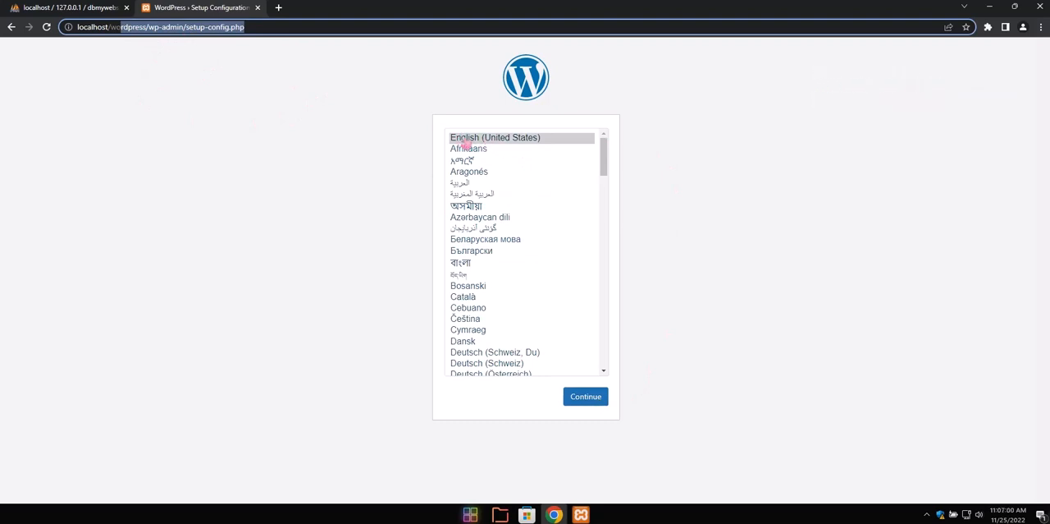
Proceed in English (United States) to the database connection form and enter dbmywebsite, copied from phpMyAdmin, as the database name
left_click(585, 397)
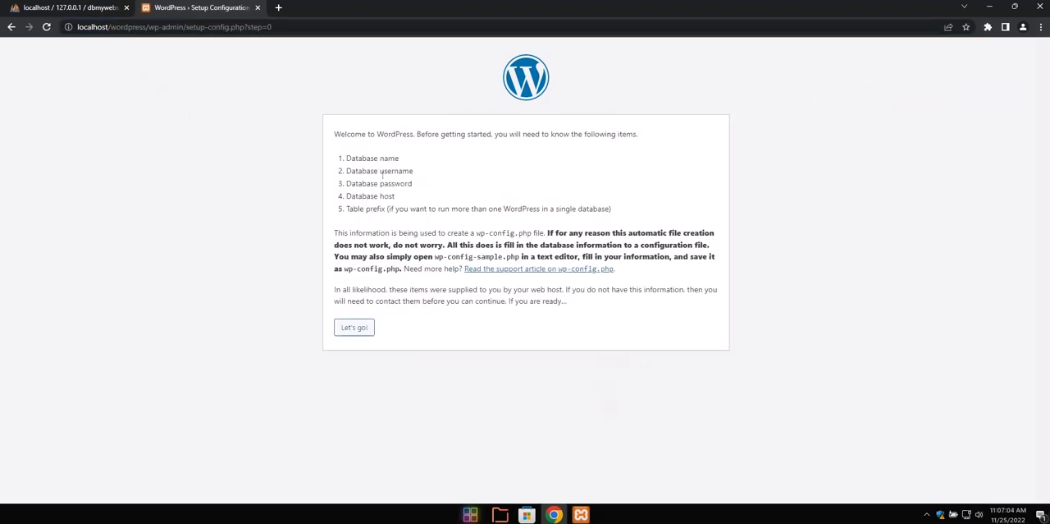
left_click(355, 327)
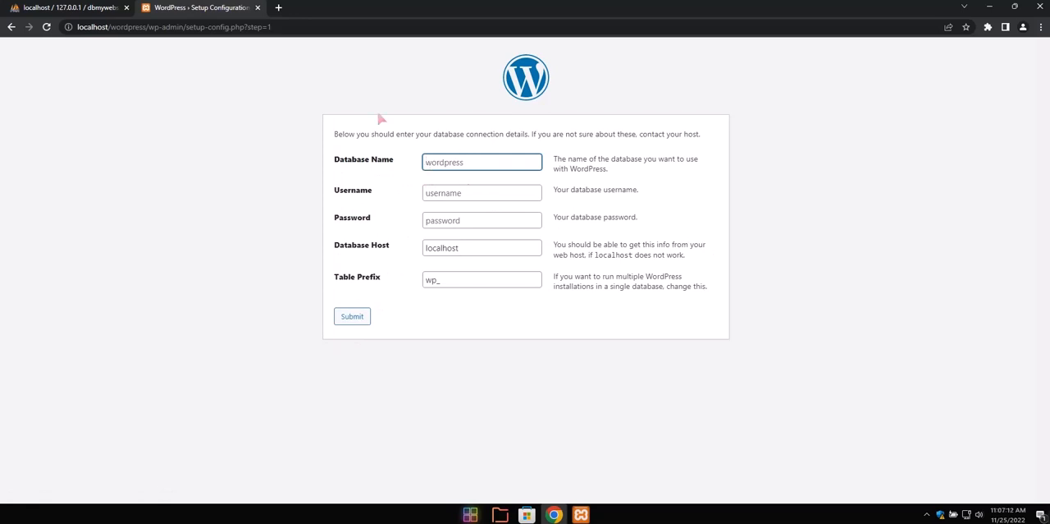
left_click(89, 10)
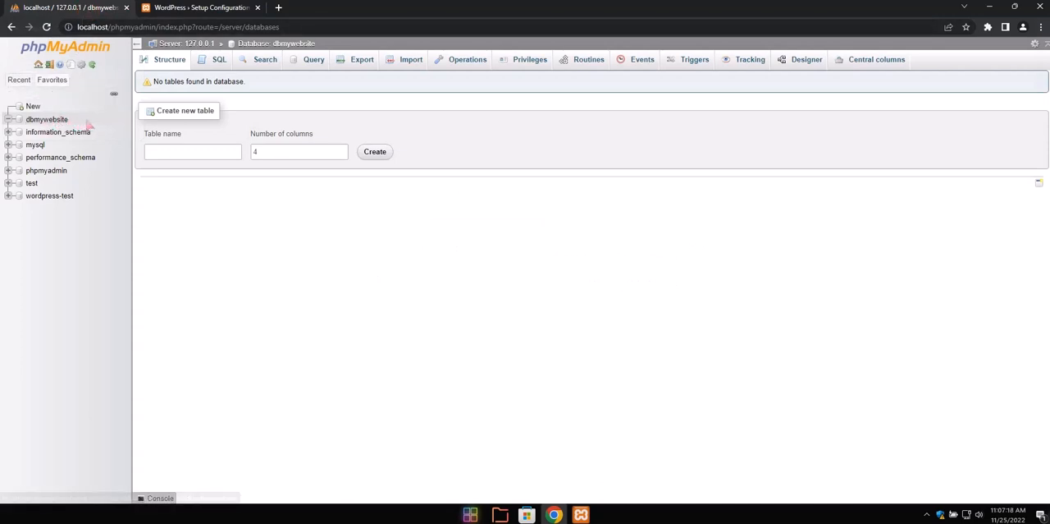
left_click_drag(69, 120, 28, 120)
key("ctrl+c")
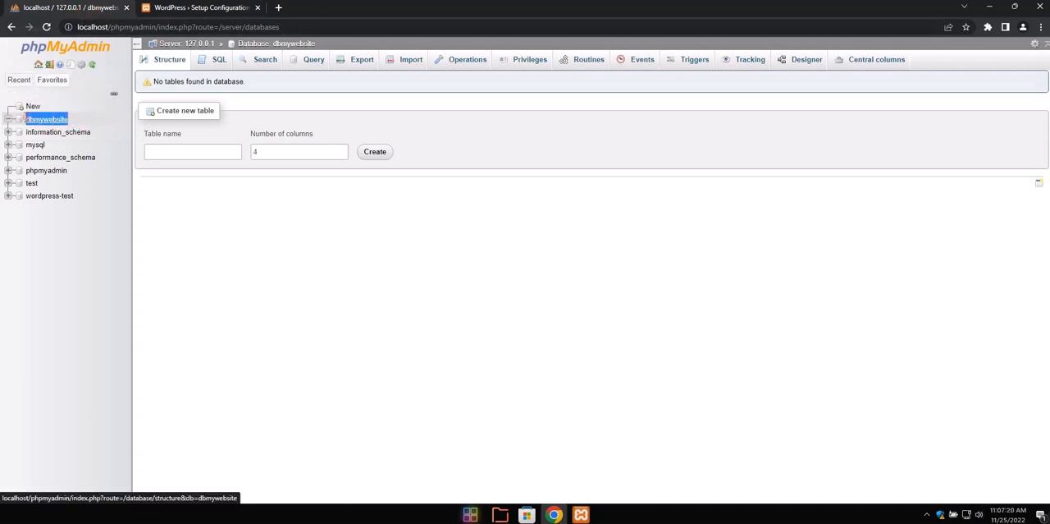
right_click(47, 120)
left_click(111, 205)
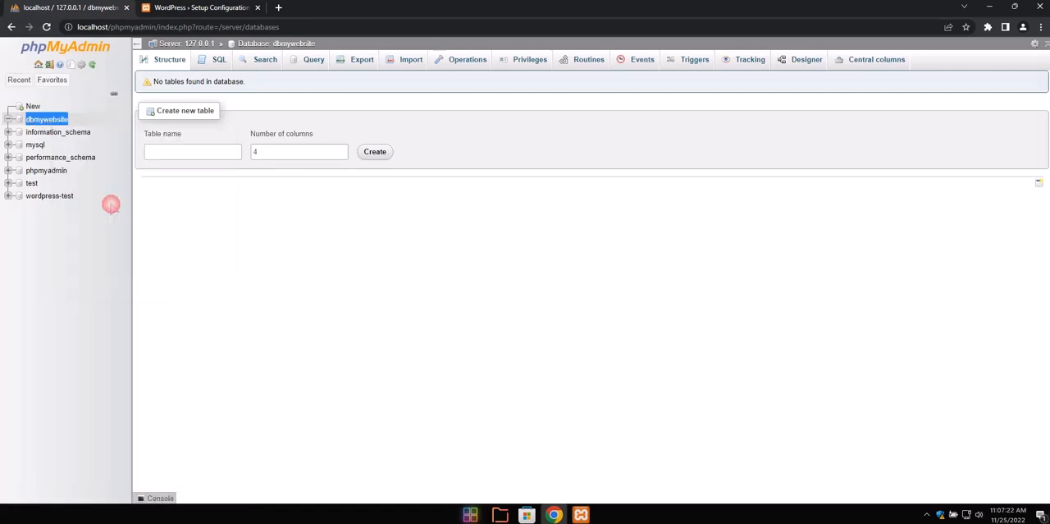
left_click(195, 10)
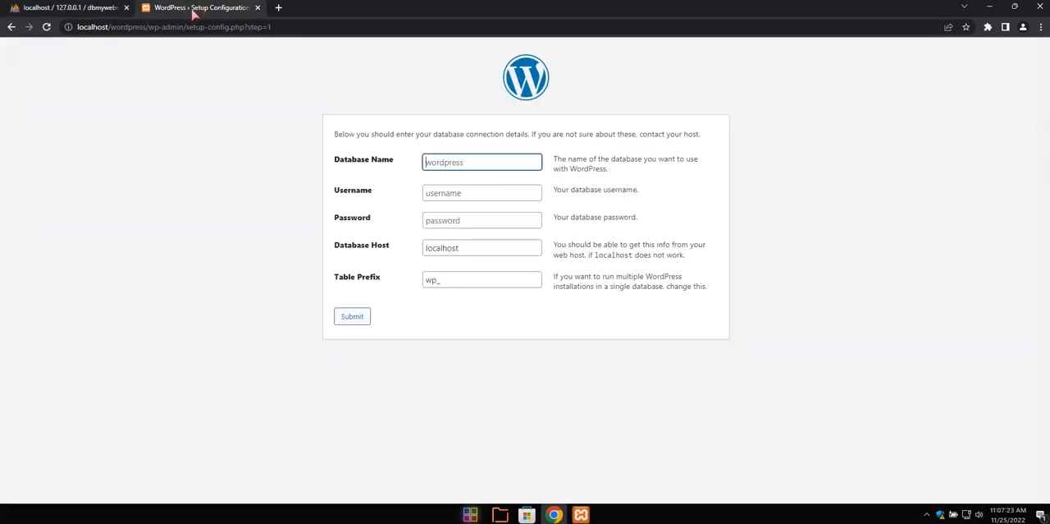
right_click(466, 164)
left_click(510, 251)
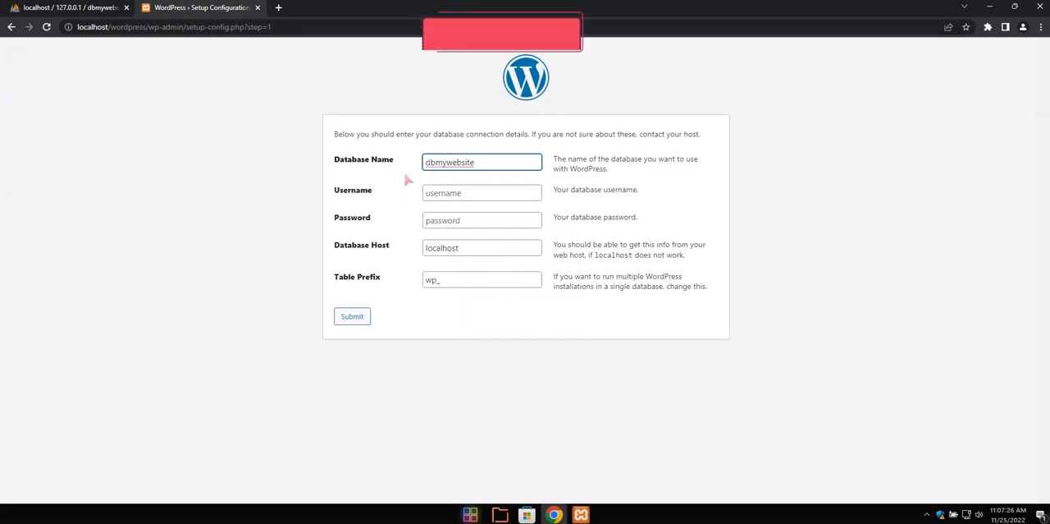
Submit the connection details with username root, an empty password, host localhost and table prefix wp_, and run the installation
left_click(461, 196)
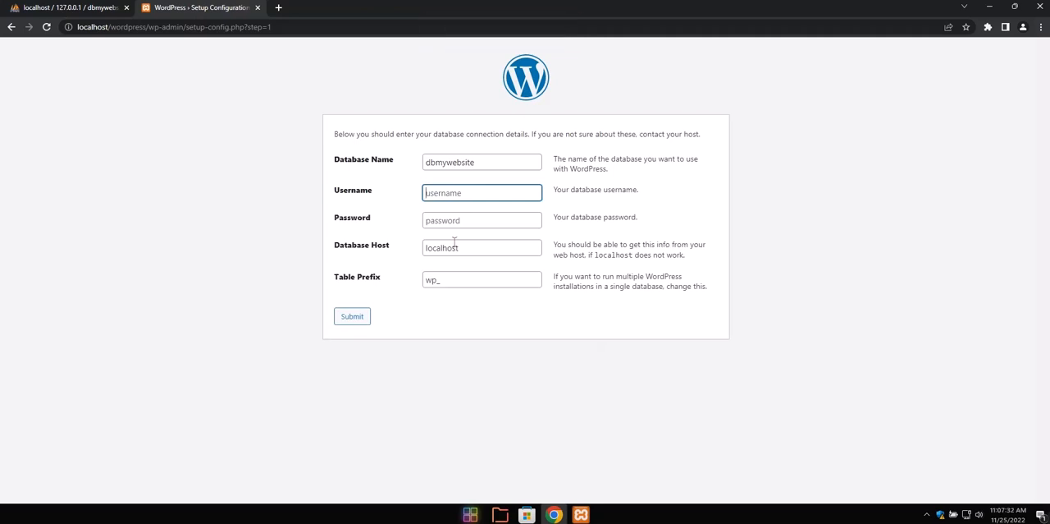
left_click(105, 10)
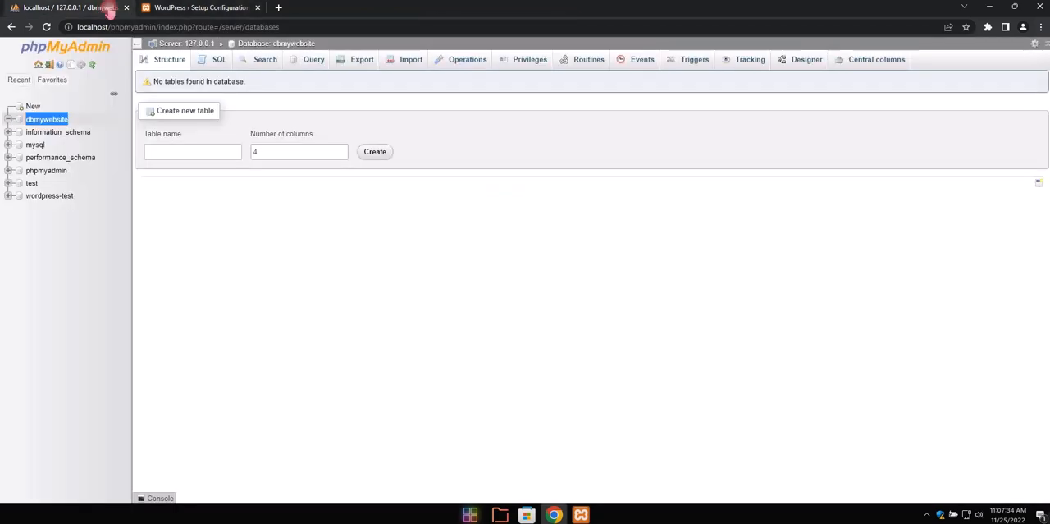
left_click(195, 9)
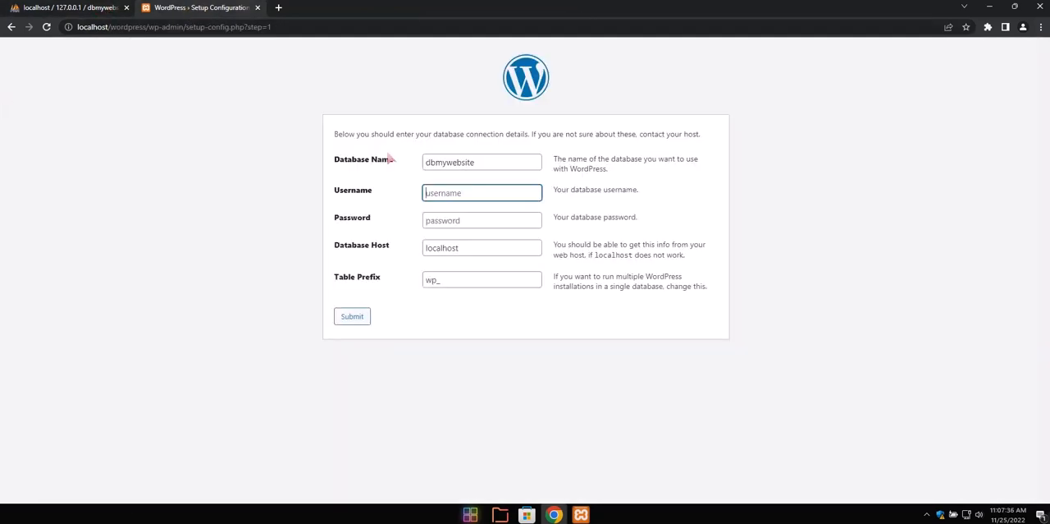
left_click(463, 189)
type("root")
left_click(463, 221)
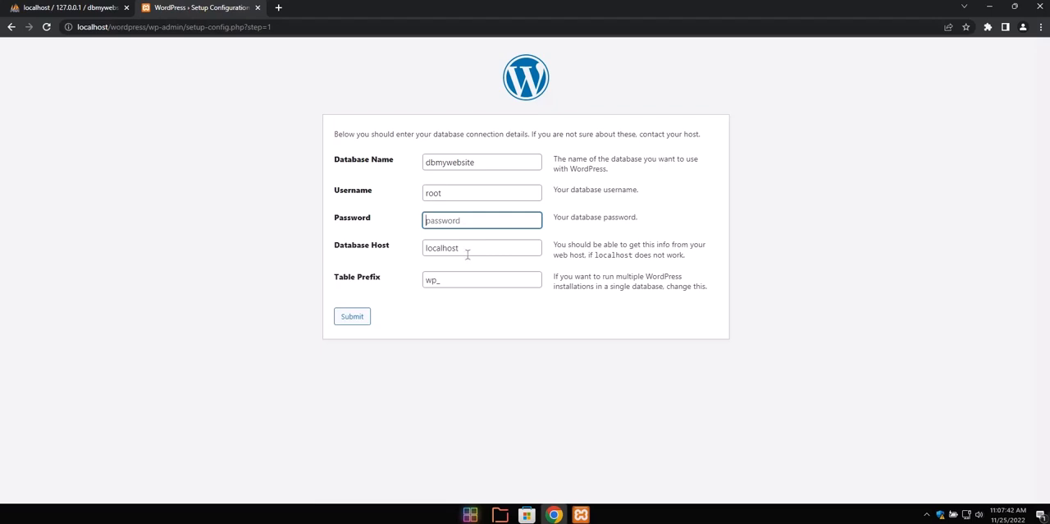
left_click(472, 218)
left_click(486, 248)
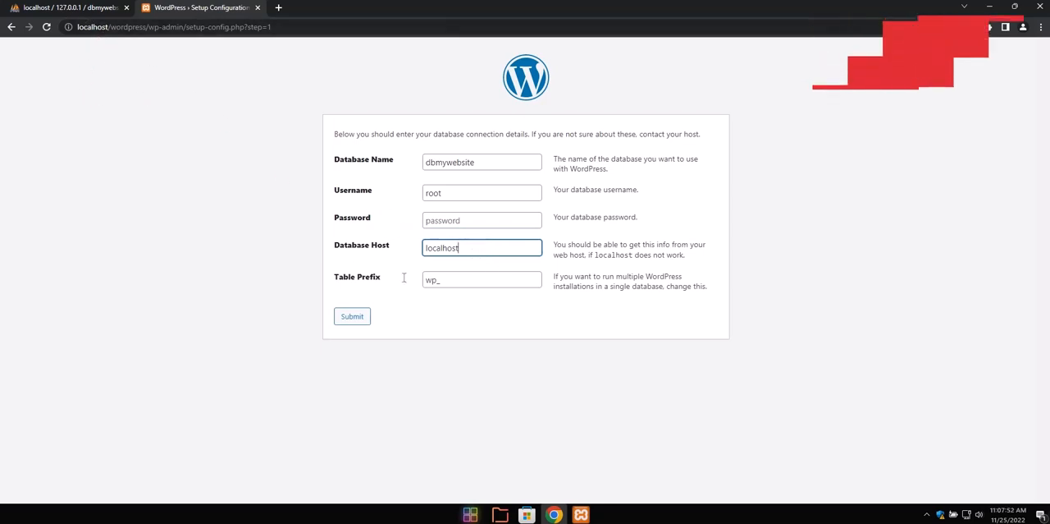
left_click(454, 279)
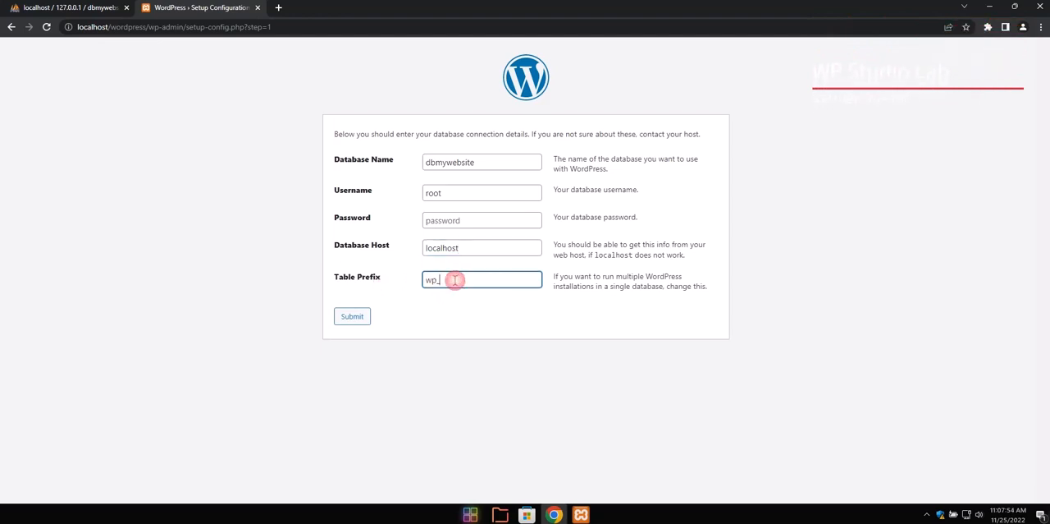
left_click(355, 319)
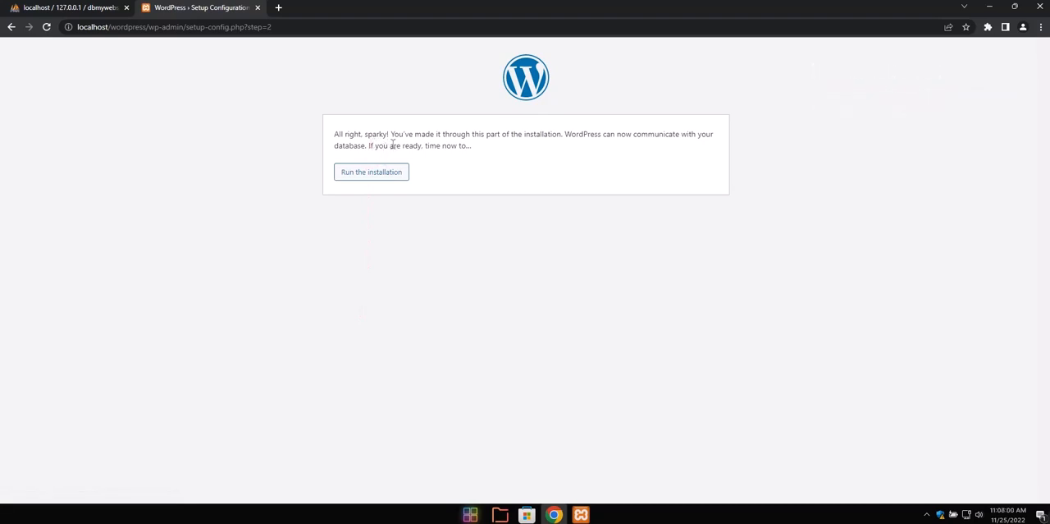
left_click(402, 173)
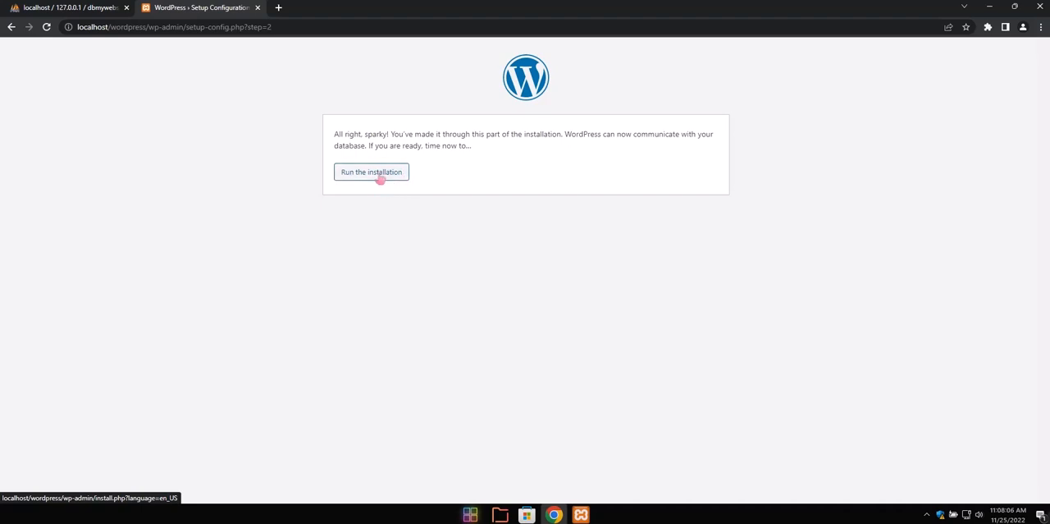
left_click(375, 176)
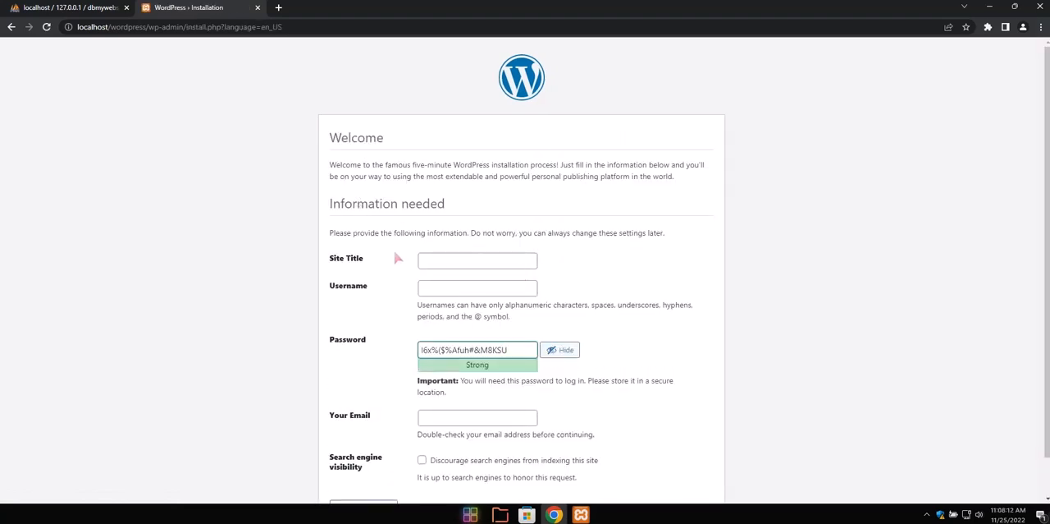
Set the site title to Our Website and fill in the administrator username
left_click(464, 261)
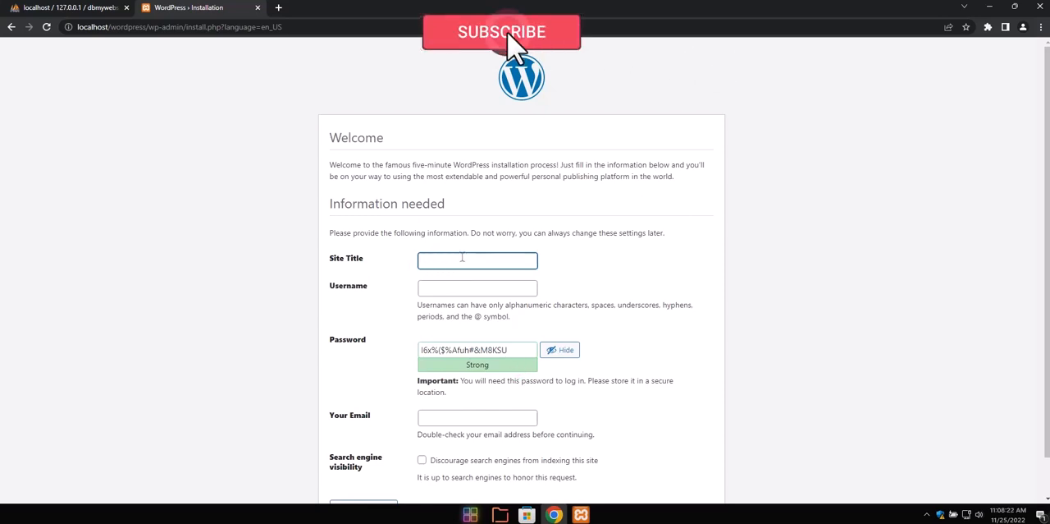
type("W")
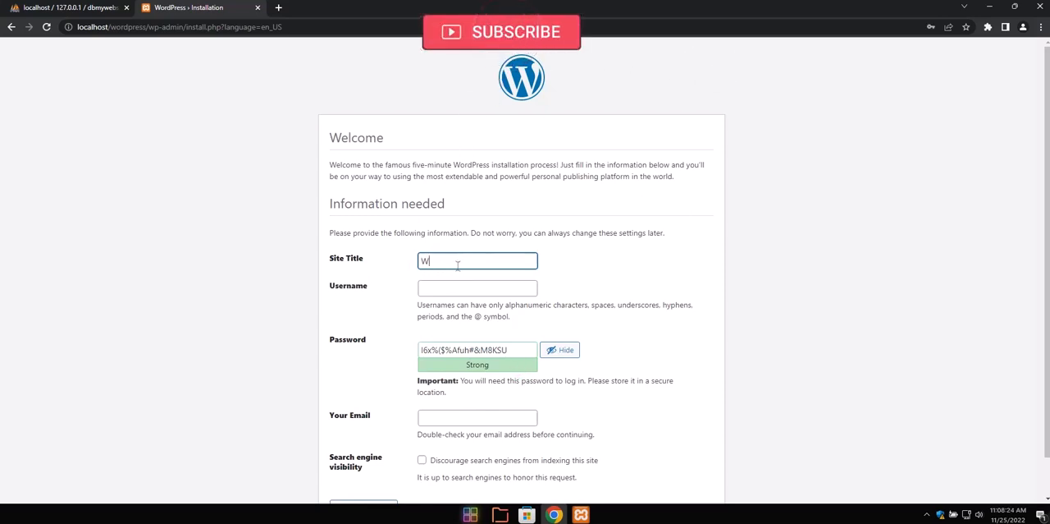
key("BackSpace")
type("Our Website")
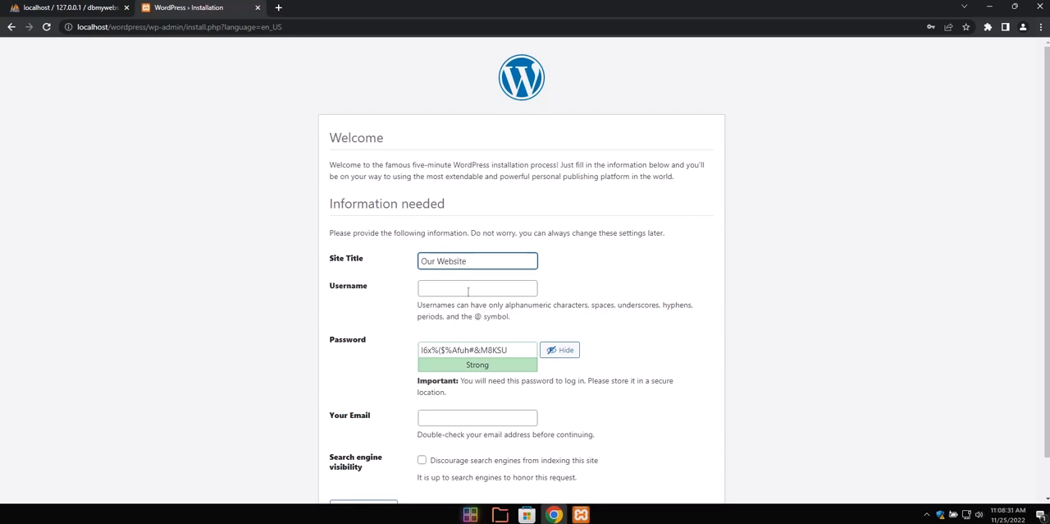
left_click(470, 290)
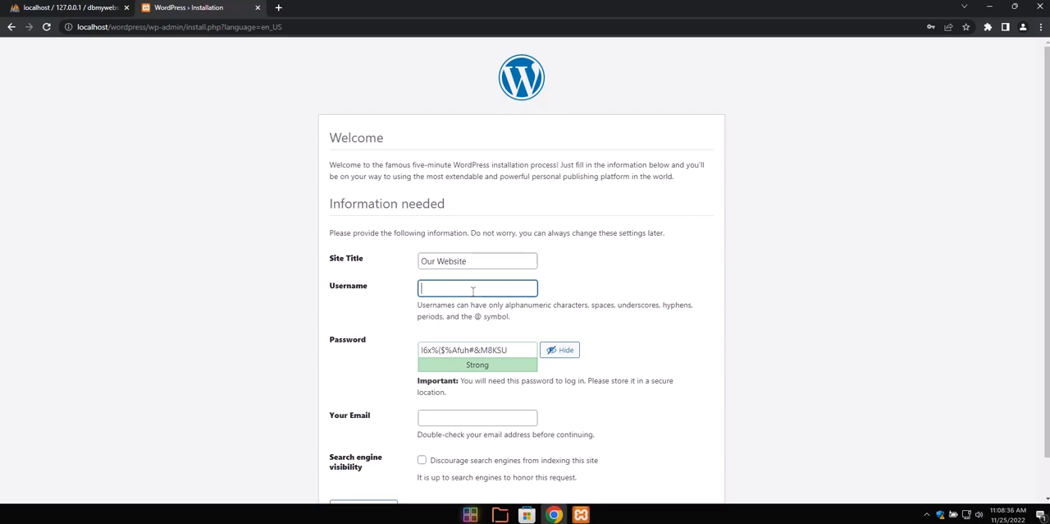
type("Admin12345")
Replace the generated password with the chosen account password and confirm the use of a weak password
left_click_drag(478, 289, 413, 291)
key("ctrl+c")
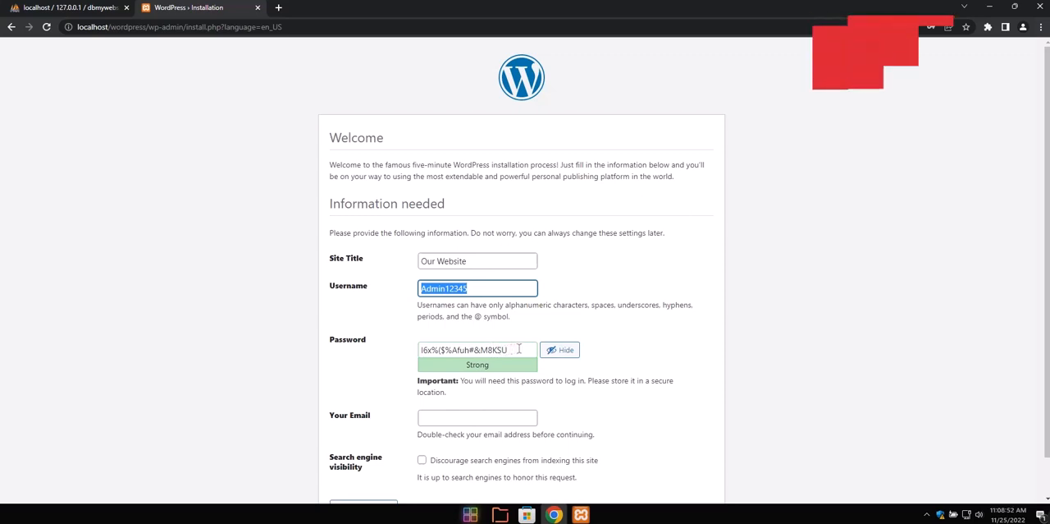
left_click_drag(495, 351, 404, 349)
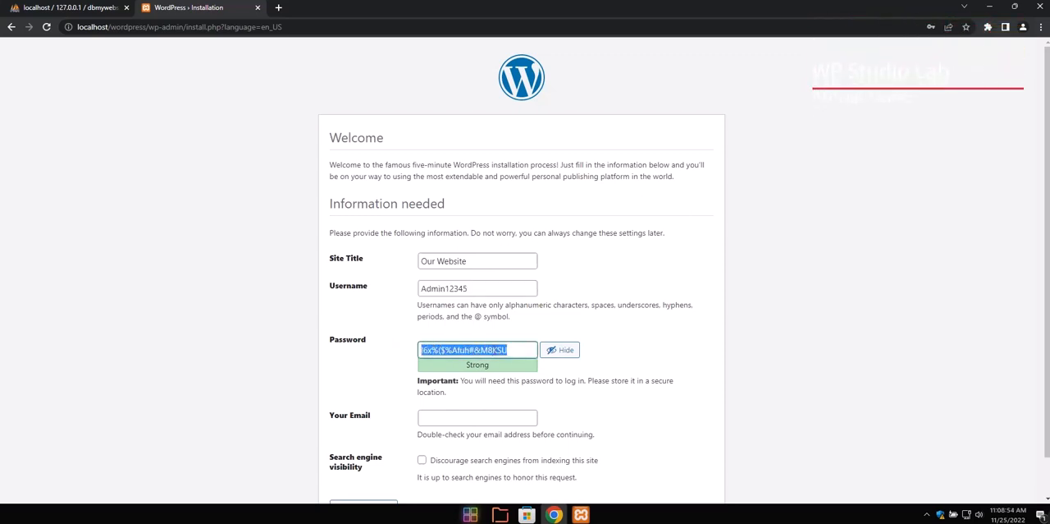
left_click(496, 350)
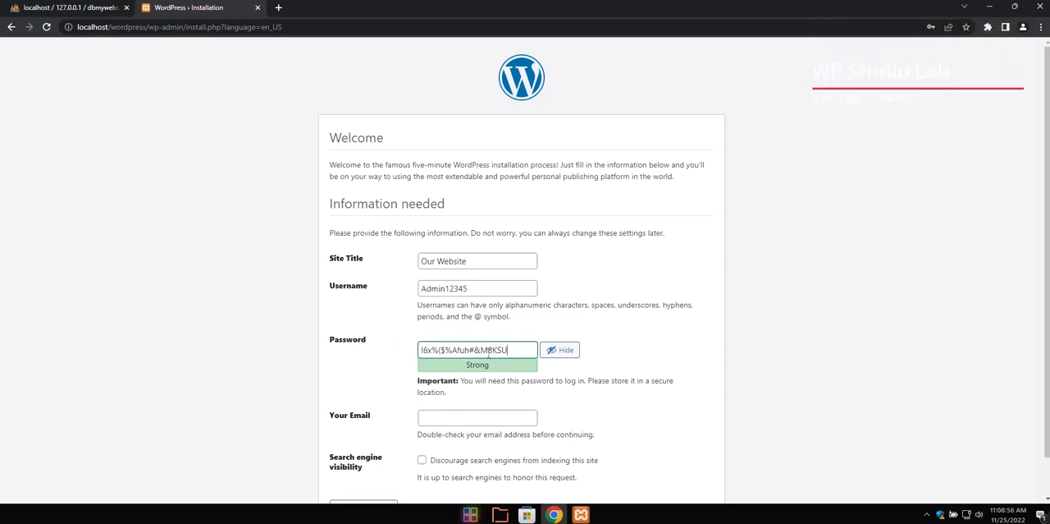
left_click_drag(518, 353, 402, 344)
key("ctrl+v")
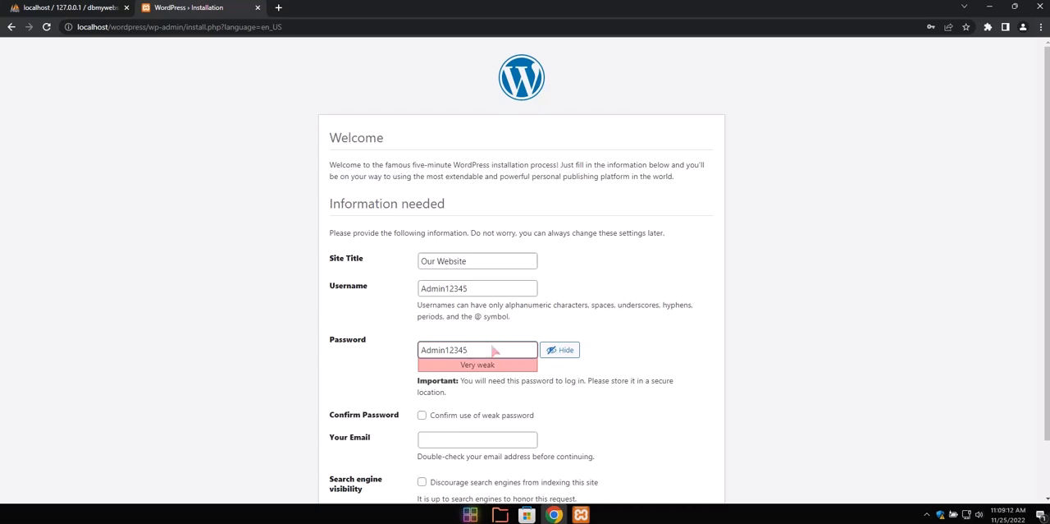
left_click(423, 418)
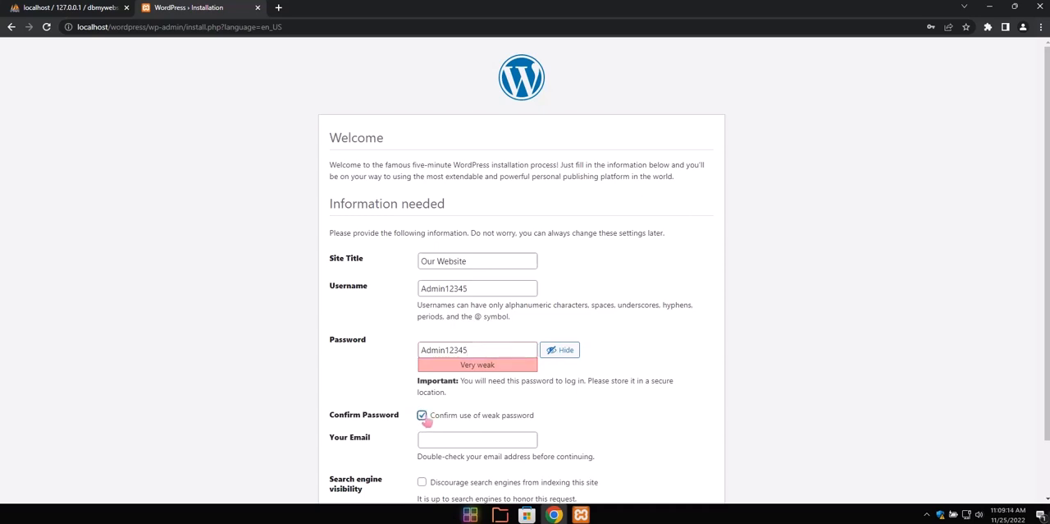
Fill in the administrator's email address and install WordPress with search engine indexing left allowed
scroll(577, 431, "down", 1)
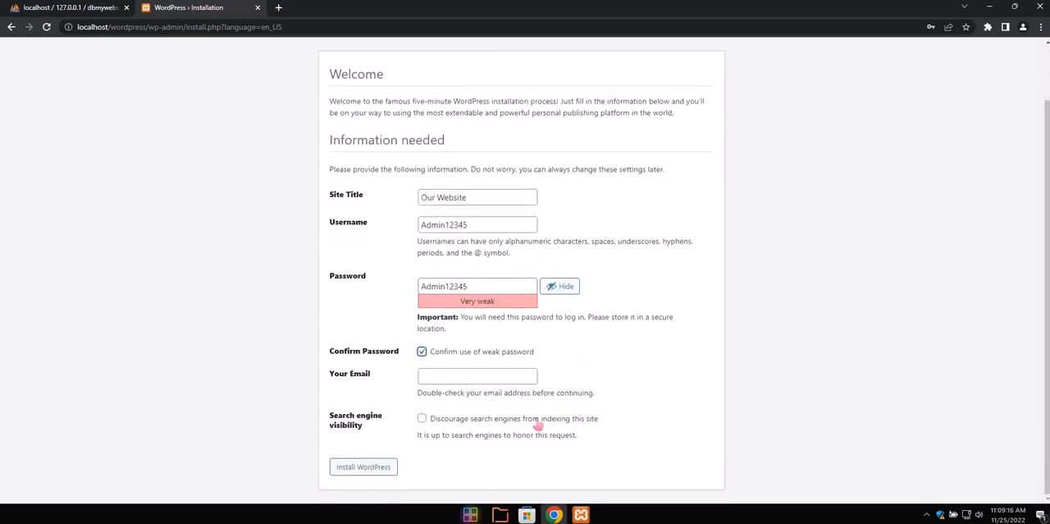
left_click(472, 376)
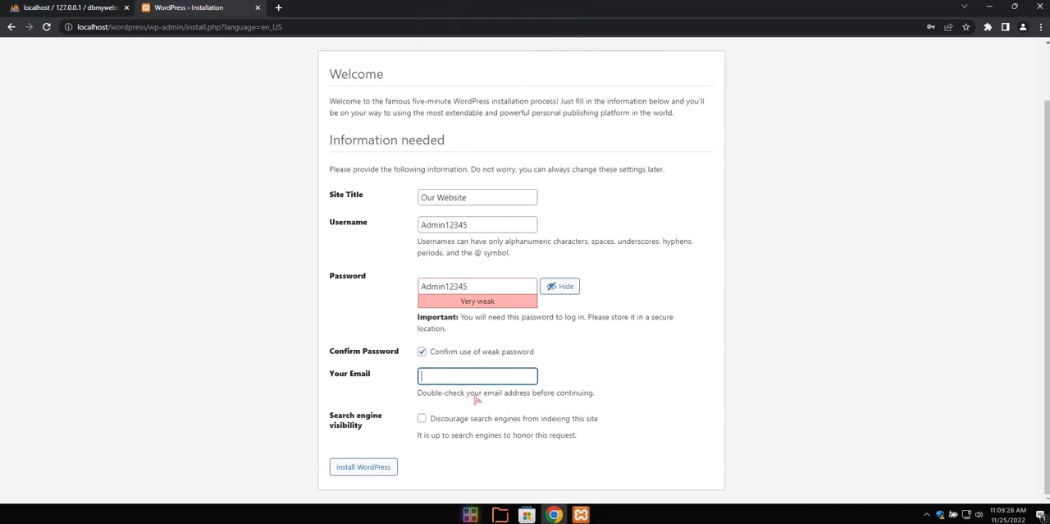
left_click(475, 398)
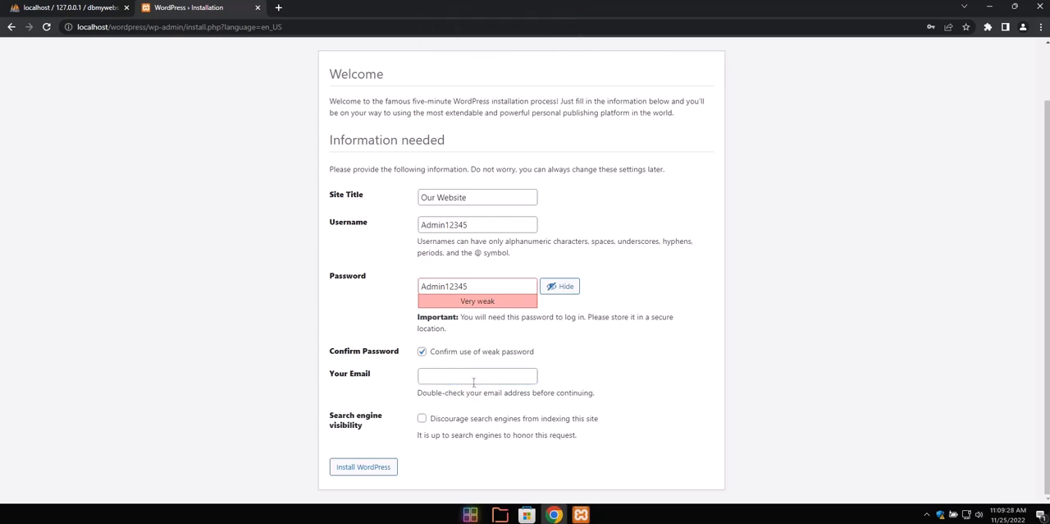
left_click(484, 378)
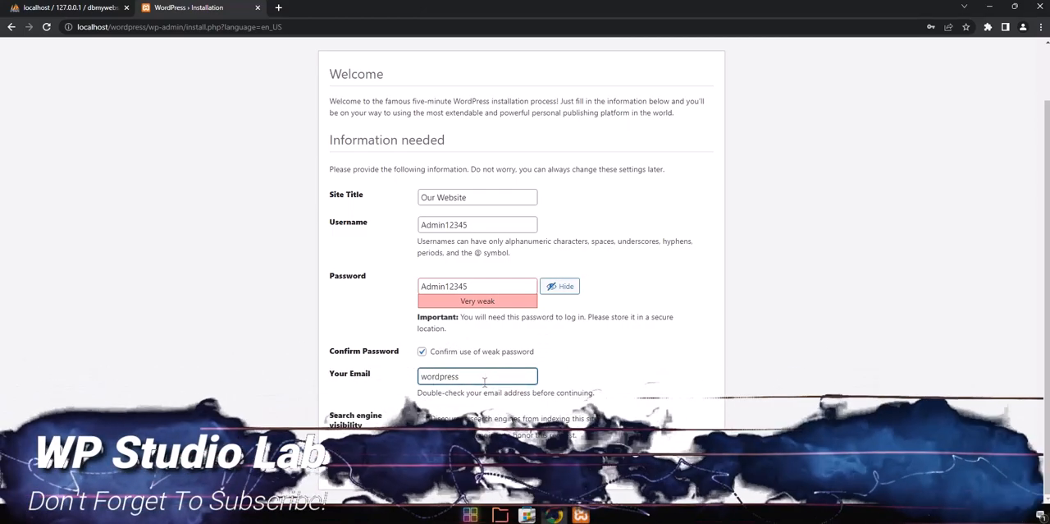
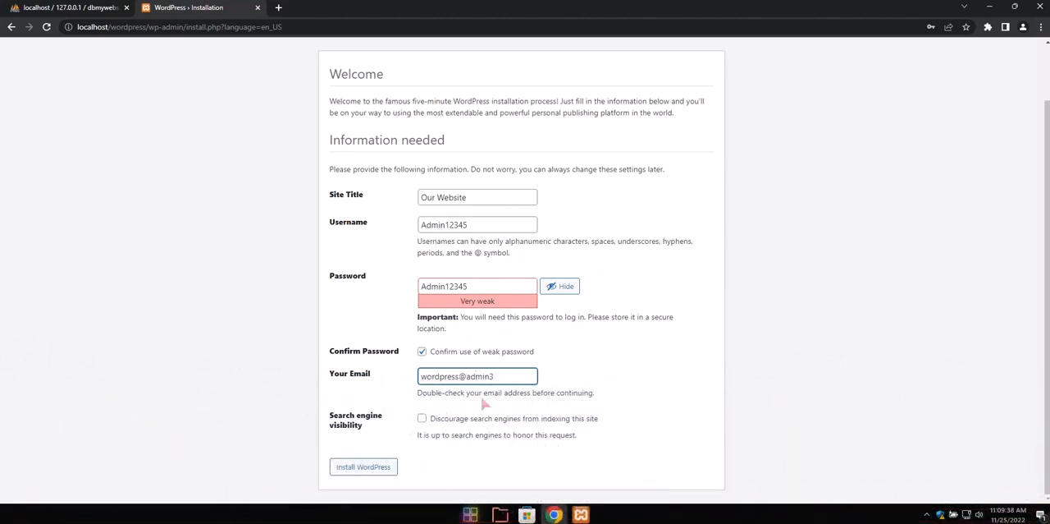
left_click(365, 468)
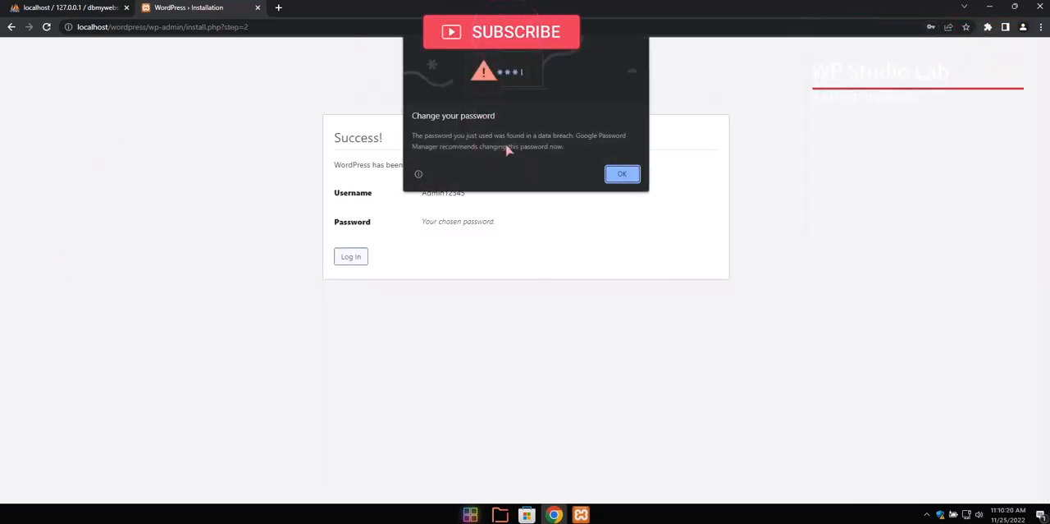
Dismiss the password breach warning, save the login credentials in the browser and open the WordPress login page
left_click(628, 173)
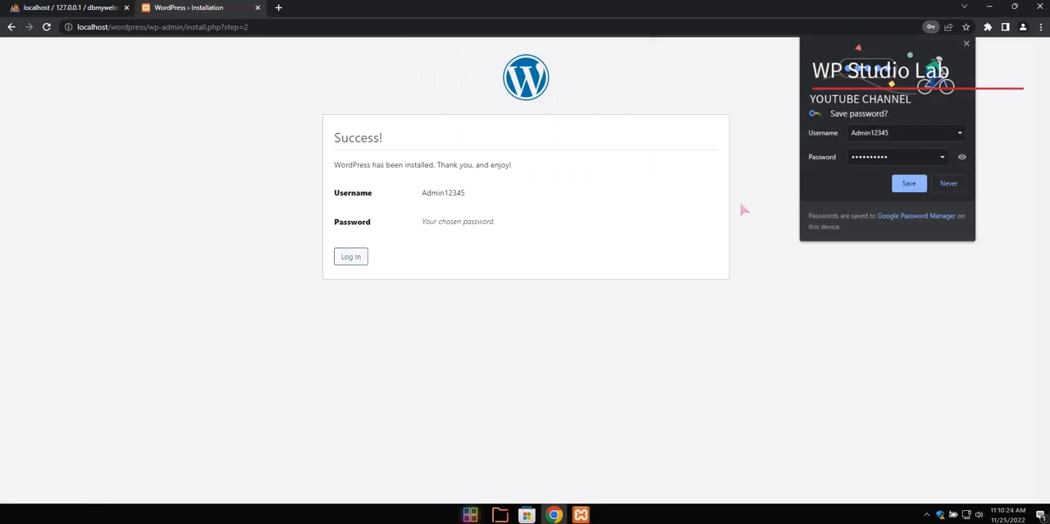
left_click(909, 184)
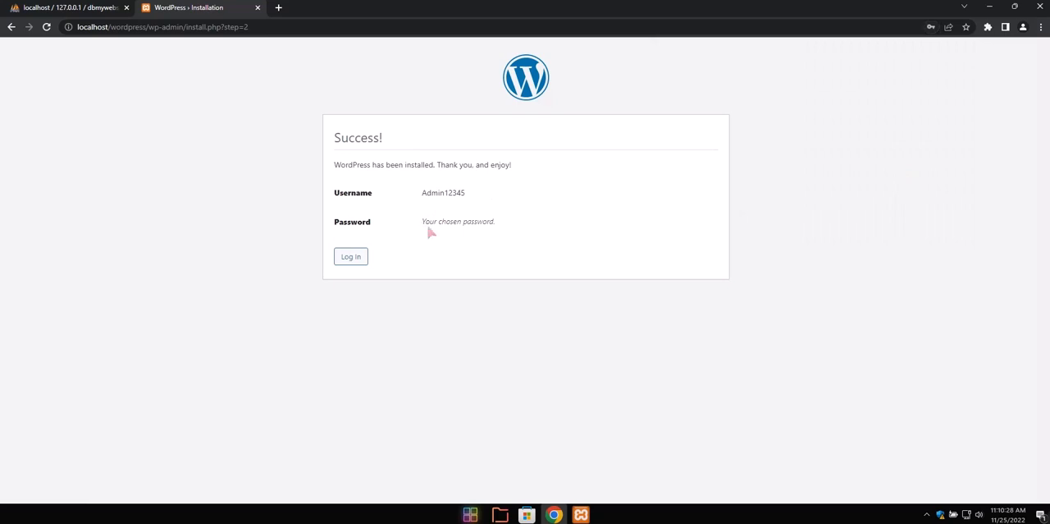
left_click(352, 256)
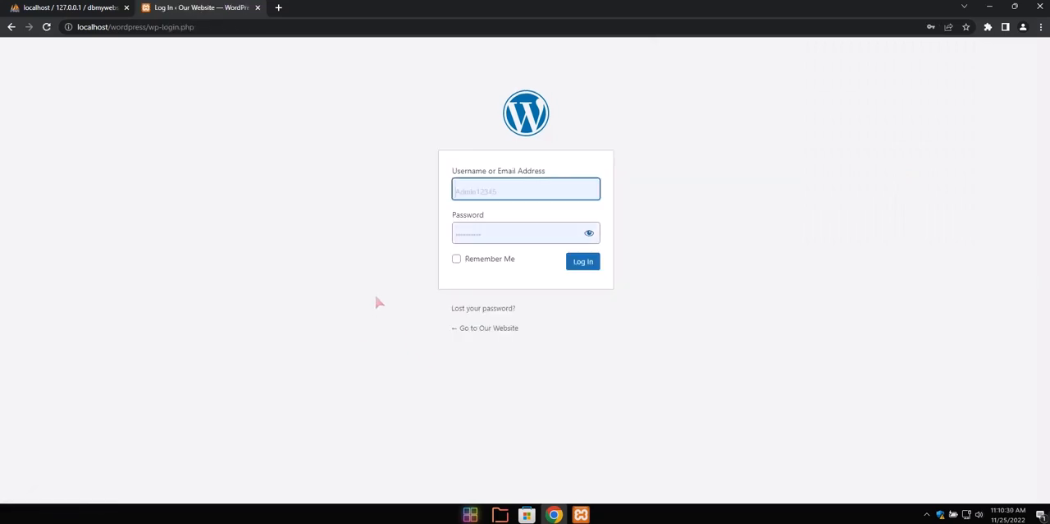
Log in to the site's WordPress dashboard with the saved administrator username and account password, and dismiss the password breach warning
left_click(512, 189)
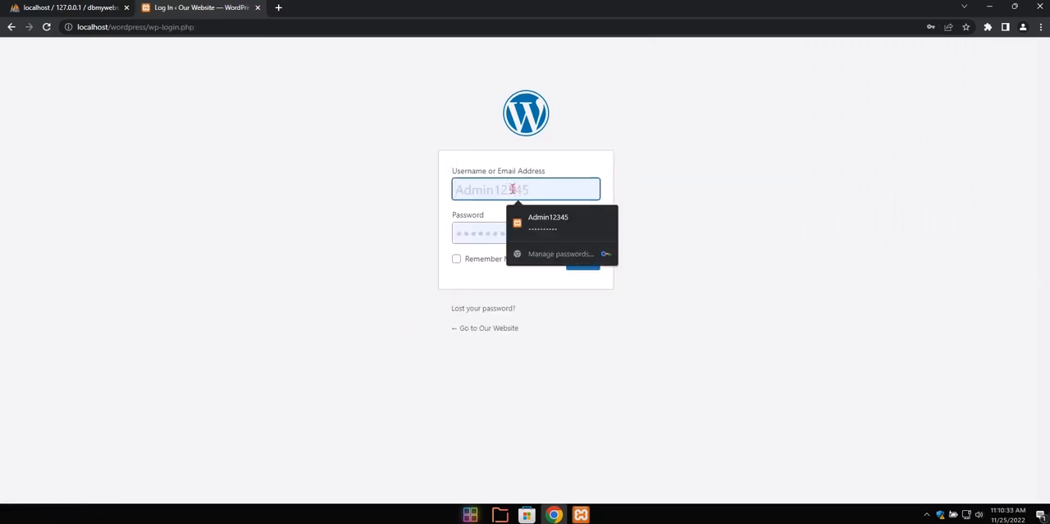
left_click(548, 225)
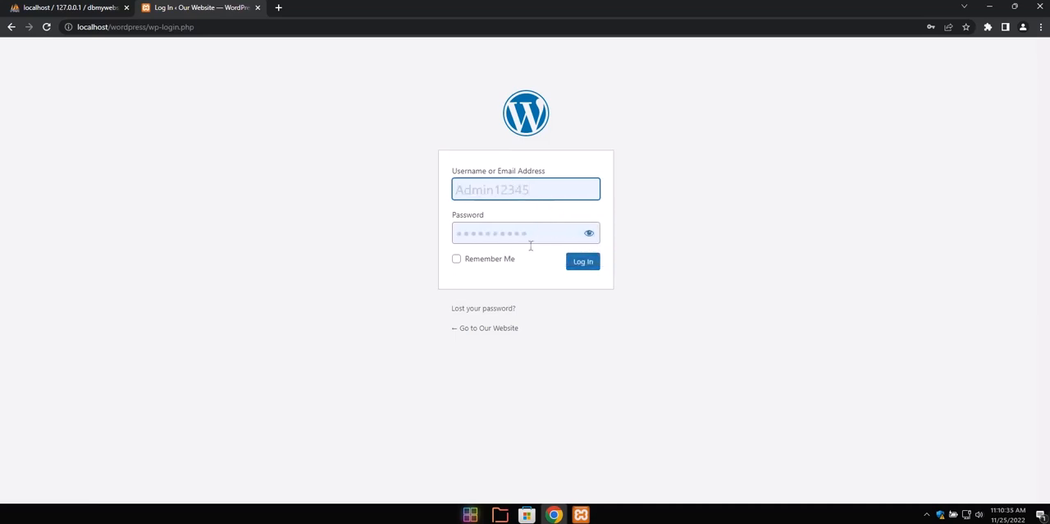
left_click(580, 266)
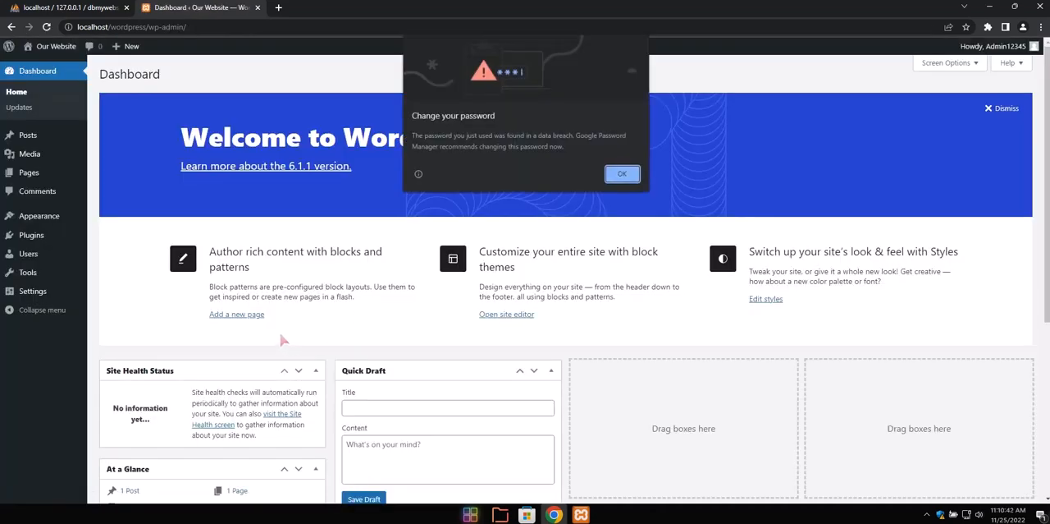
left_click(622, 175)
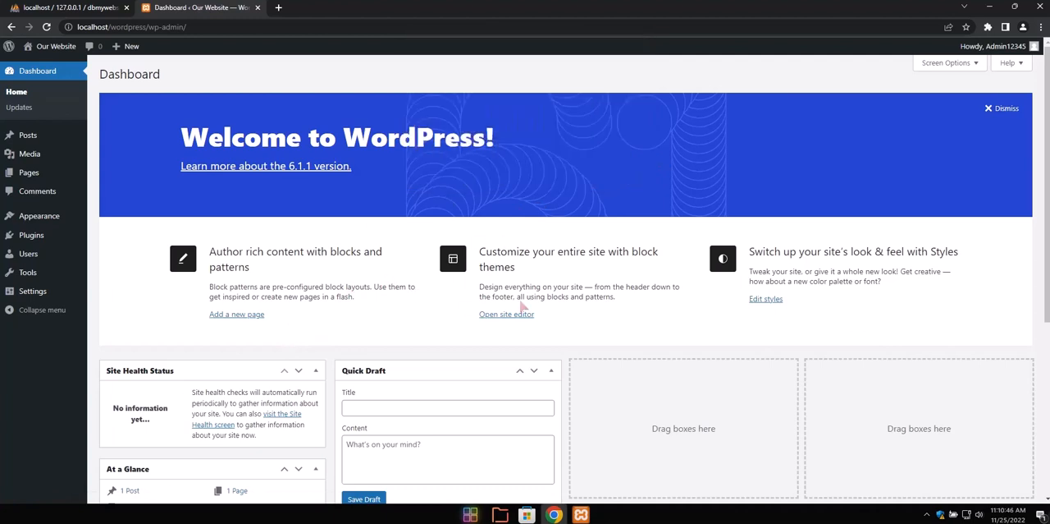
scroll(488, 266, "down", 1)
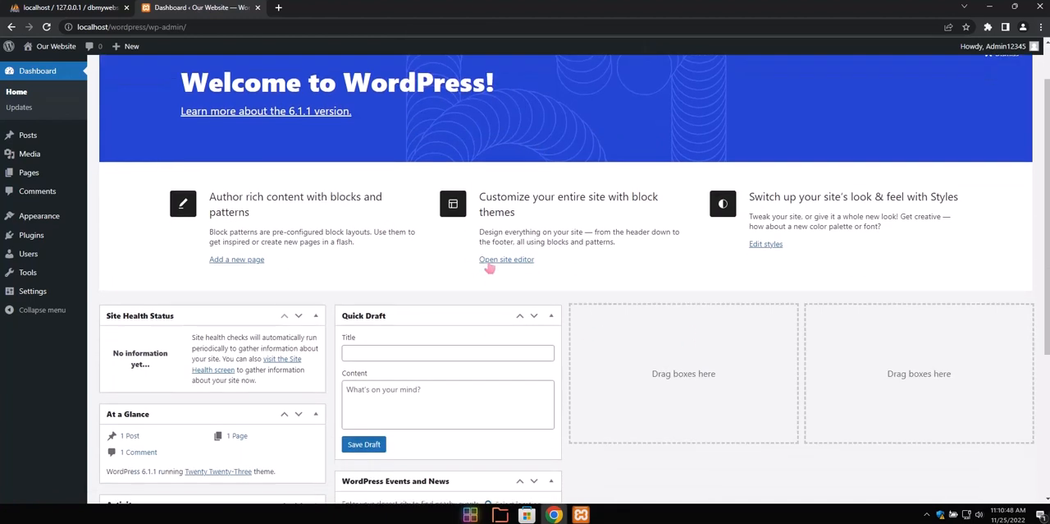
scroll(353, 215, "up", 1)
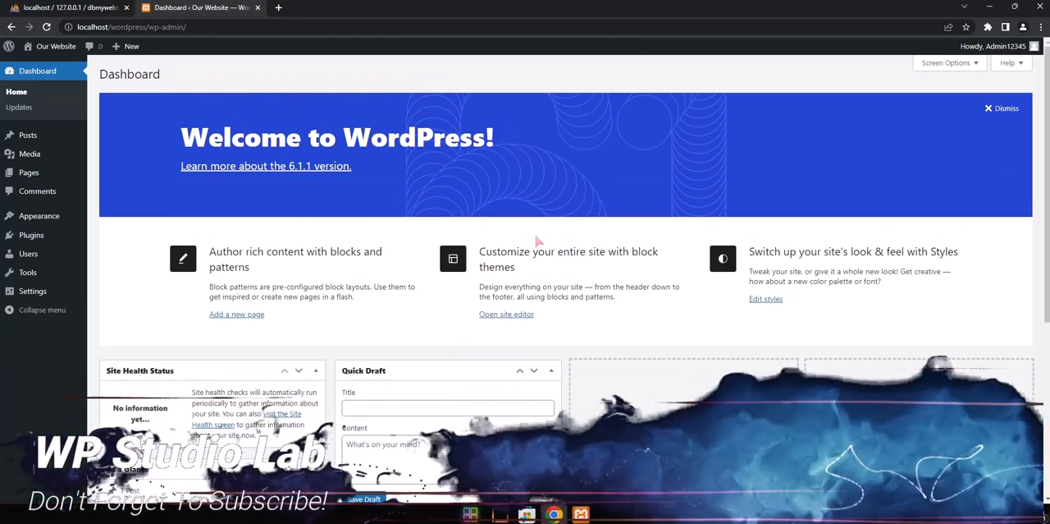
scroll(492, 222, "down", 3)
scroll(556, 243, "down", 2)
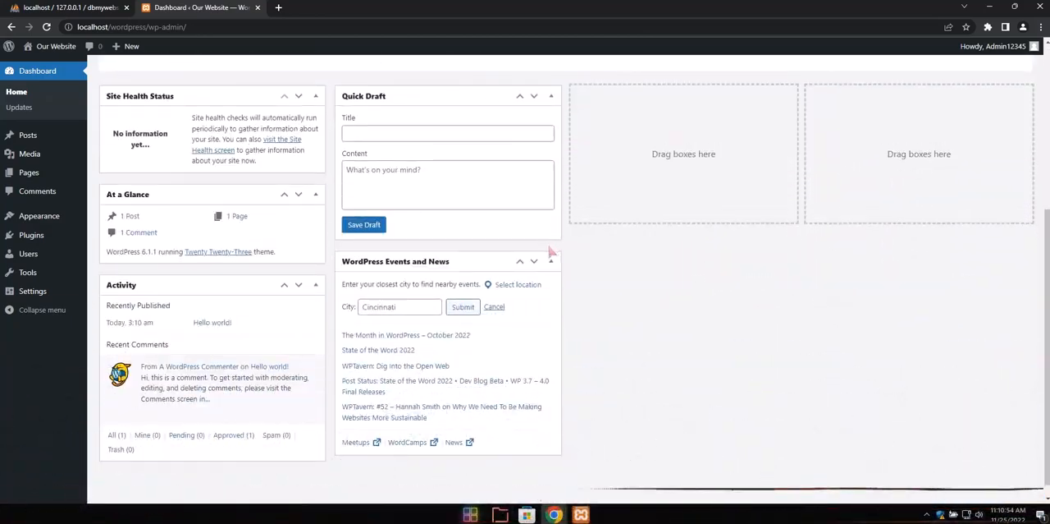
scroll(548, 248, "up", 5)
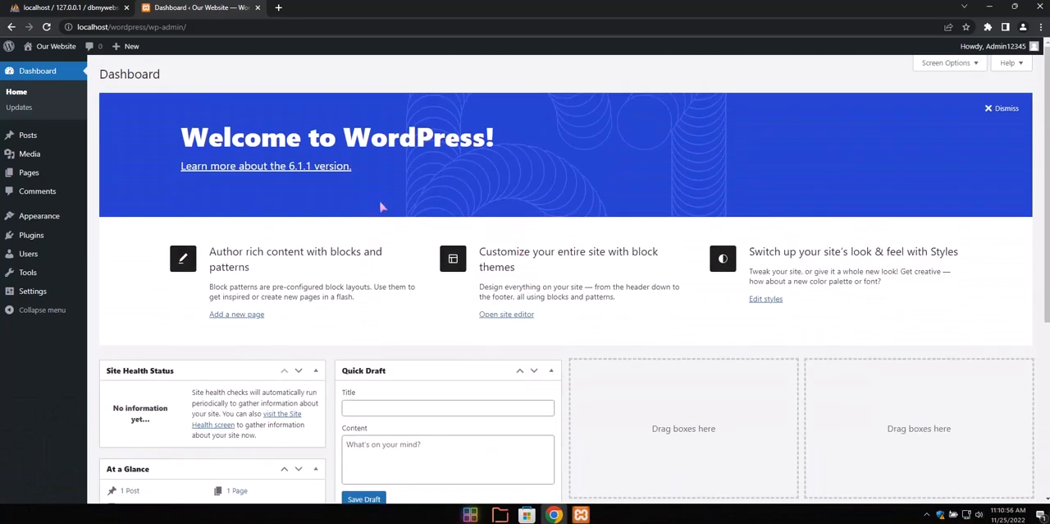